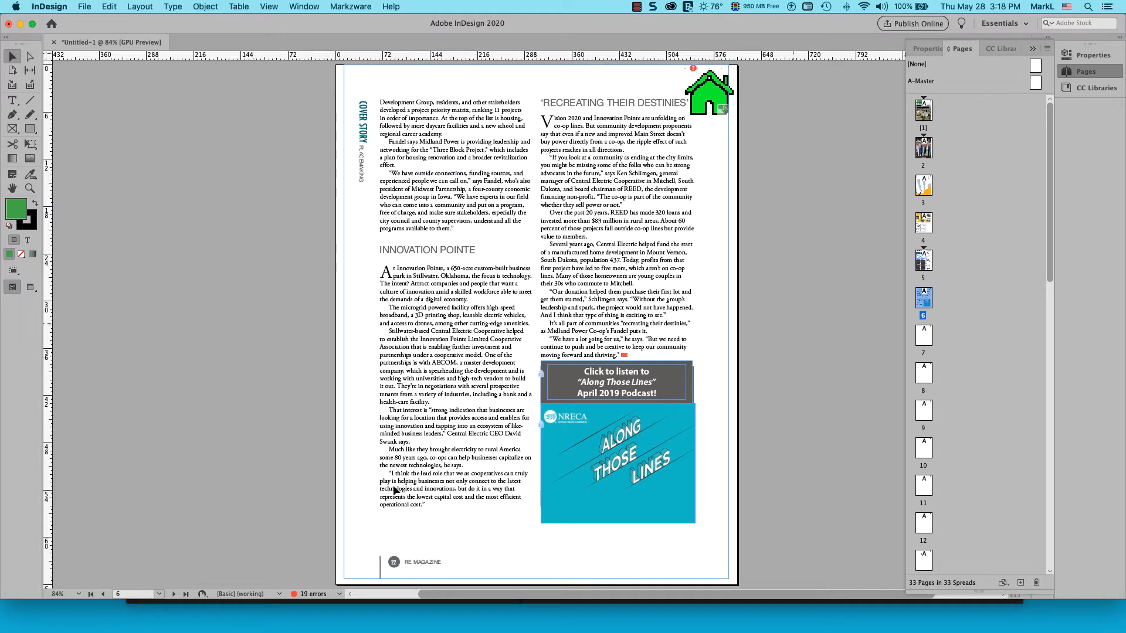
# Place the ATL_Ep7_Safety_Mixdown6 MP3 audio file as a frame over the Along Those Lines podcast graphic
pyautogui.click(110, 6)
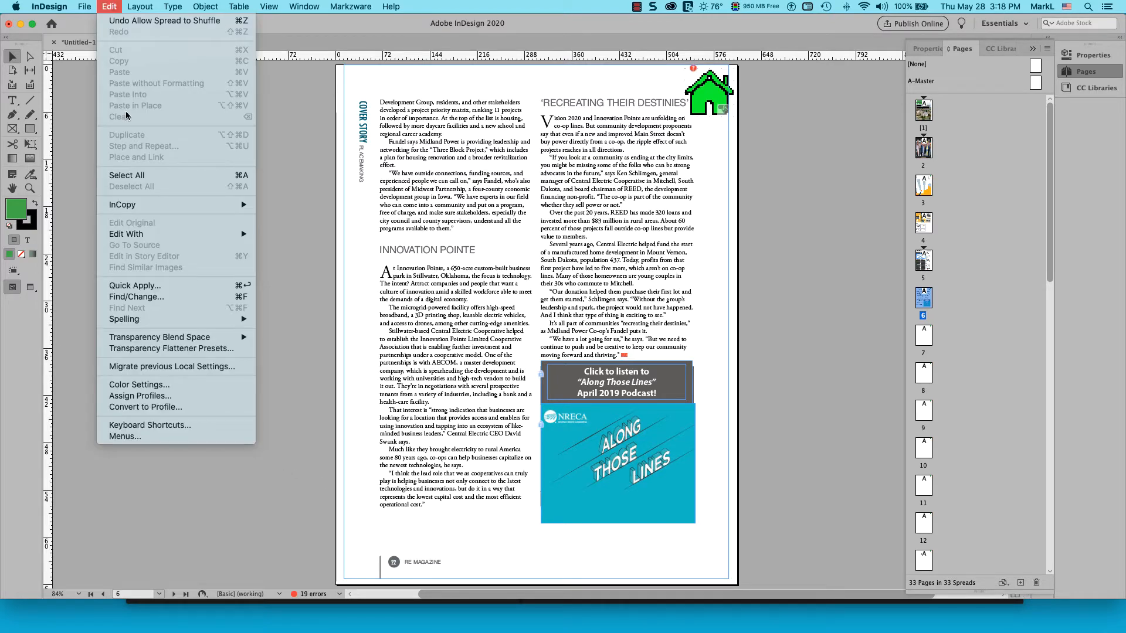
pyautogui.click(88, 180)
pyautogui.click(85, 6)
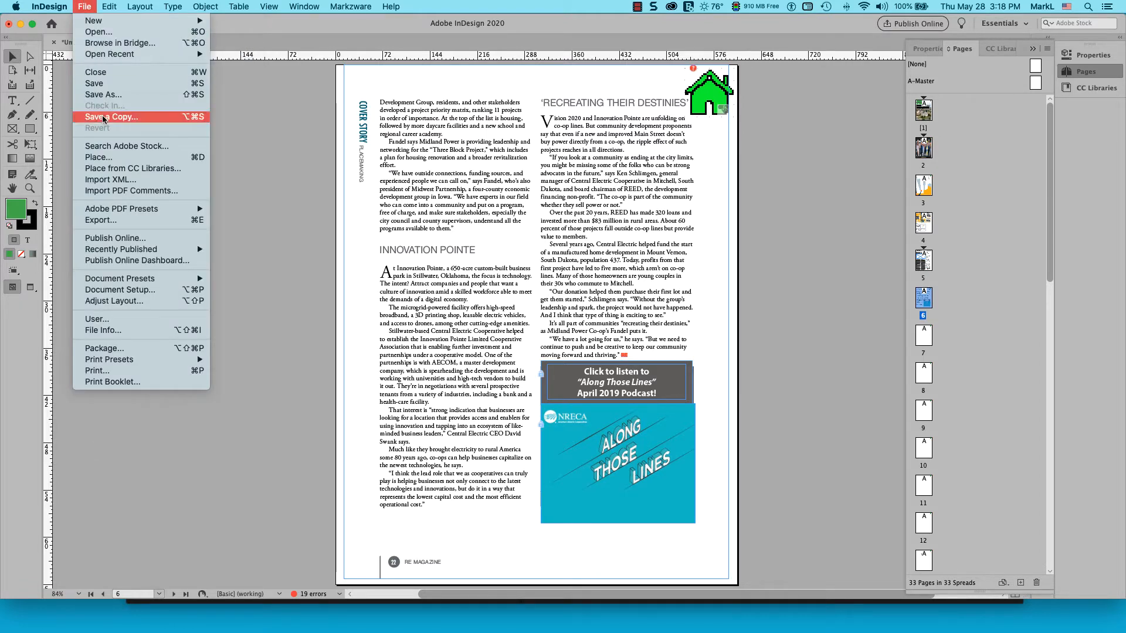
pyautogui.click(111, 157)
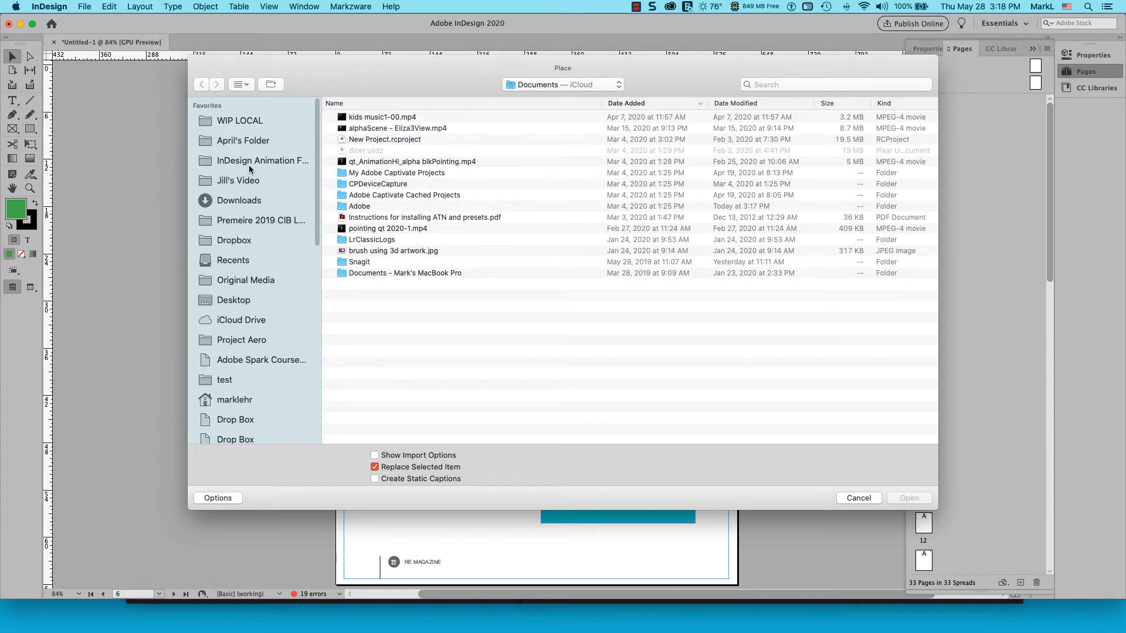
pyautogui.click(278, 159)
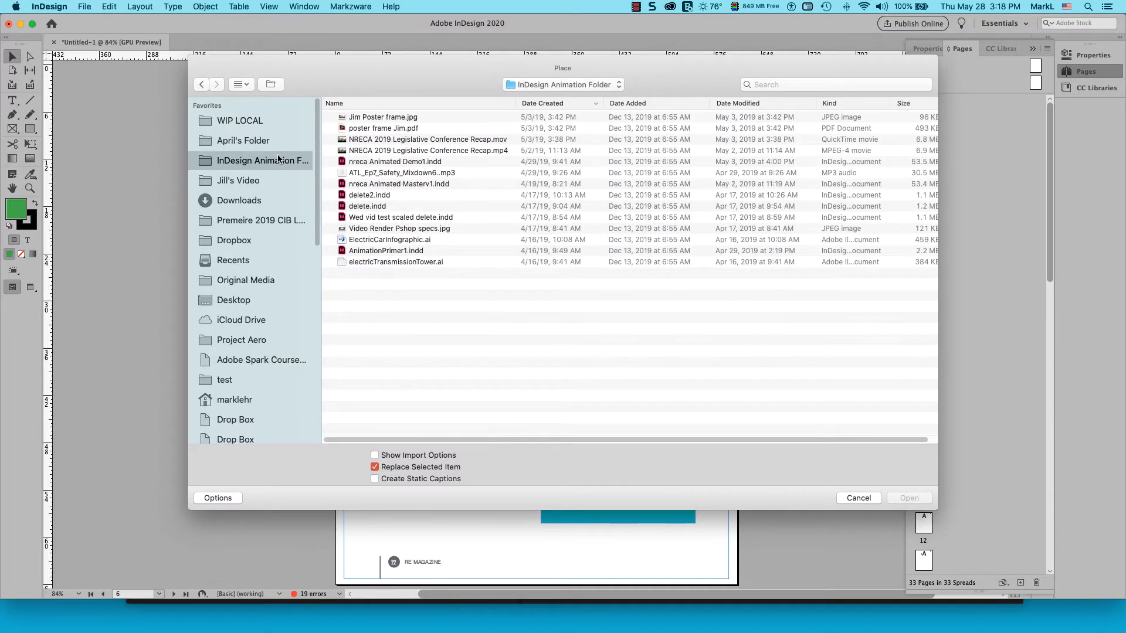
pyautogui.doubleClick(410, 171)
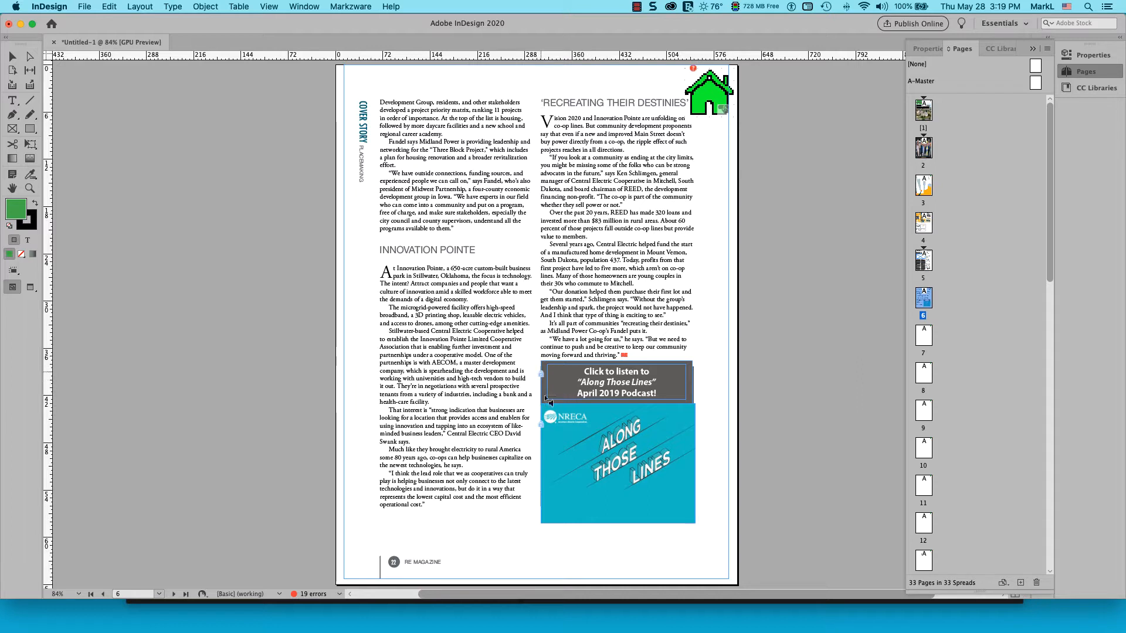
pyautogui.moveTo(540, 404); pyautogui.dragTo(697, 524)
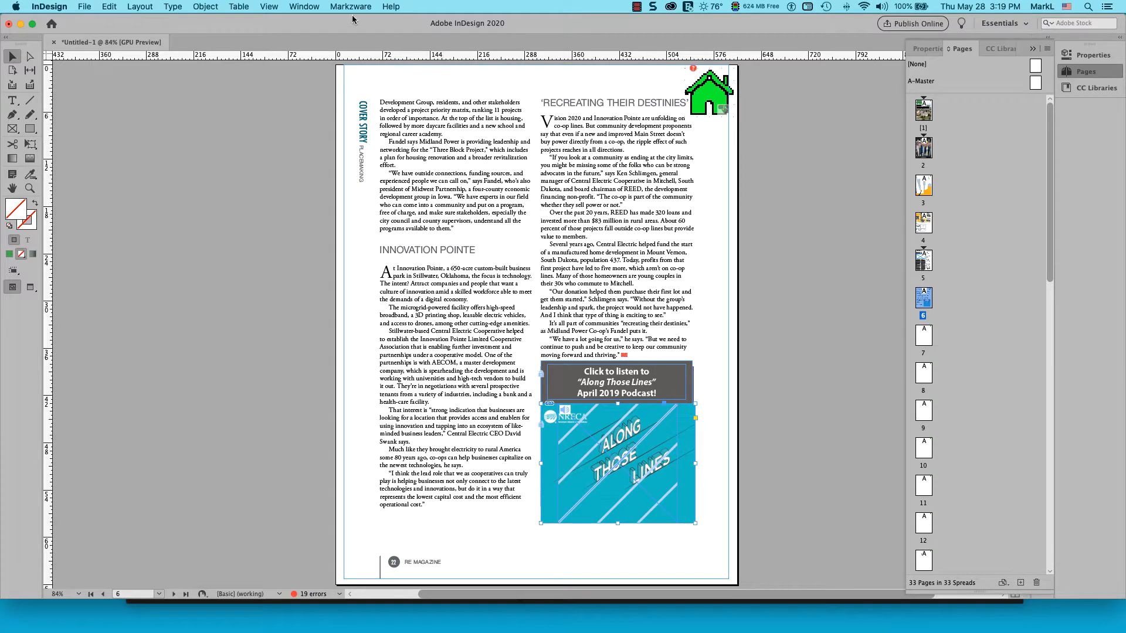
# Open the Media panel and play the placed audio clip to preview it
pyautogui.click(304, 6)
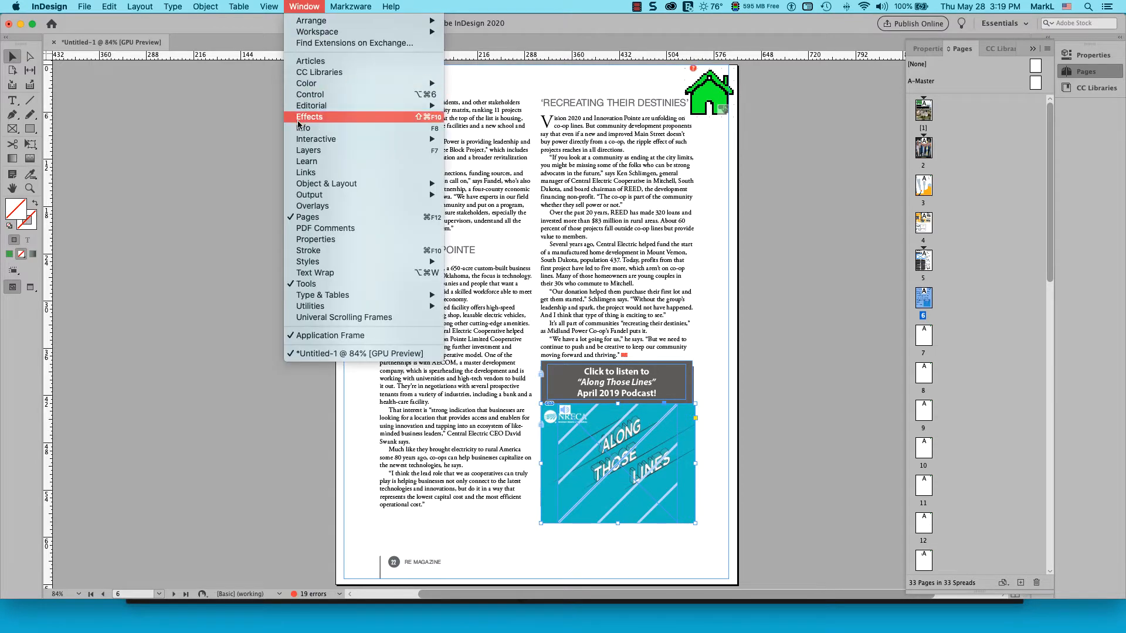
pyautogui.moveTo(299, 137)
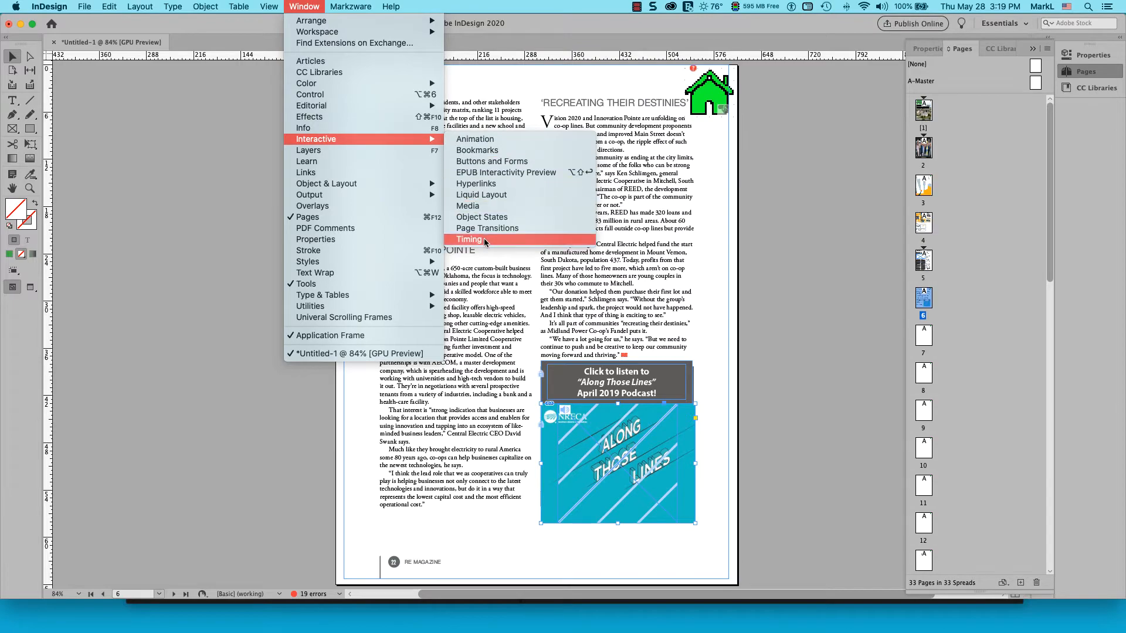
pyautogui.click(496, 205)
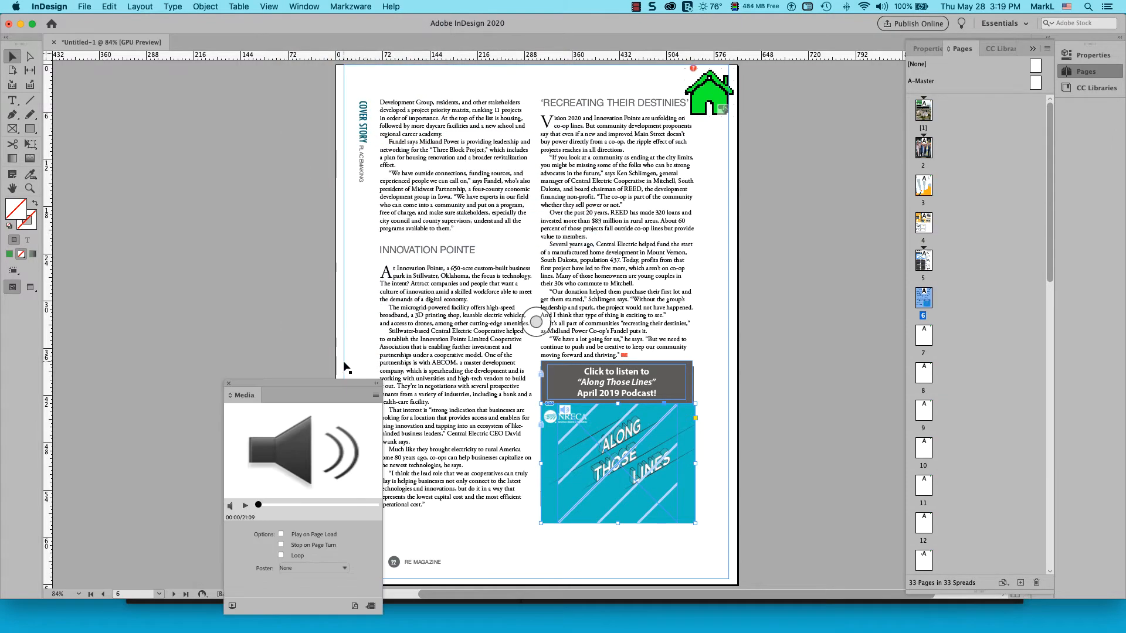
pyautogui.moveTo(322, 384); pyautogui.dragTo(272, 177)
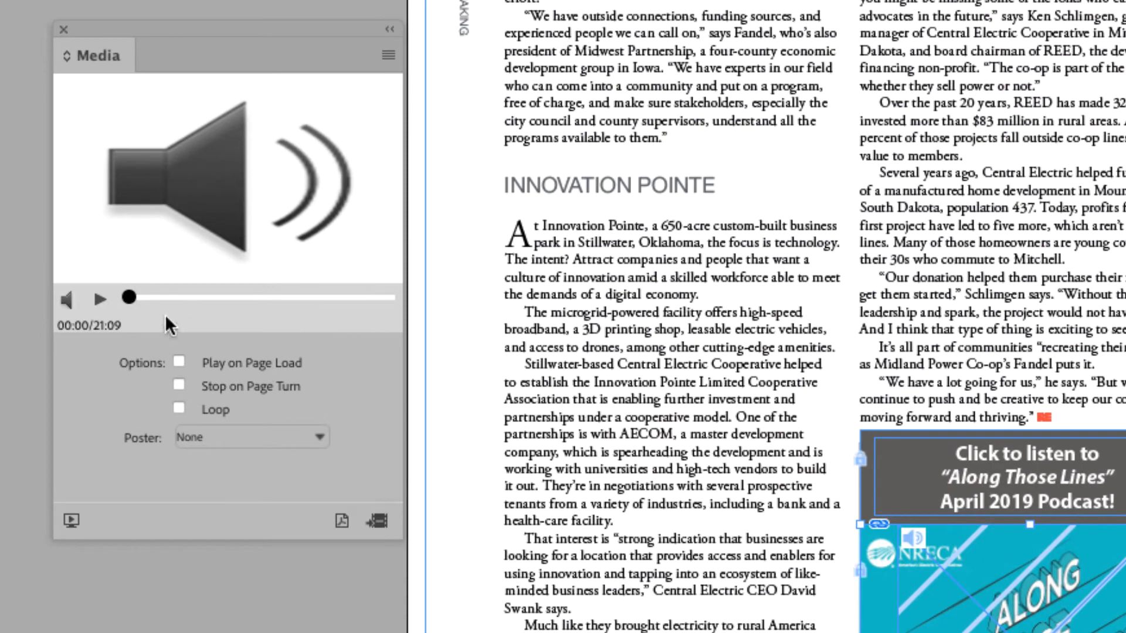
pyautogui.click(99, 300)
pyautogui.click(100, 301)
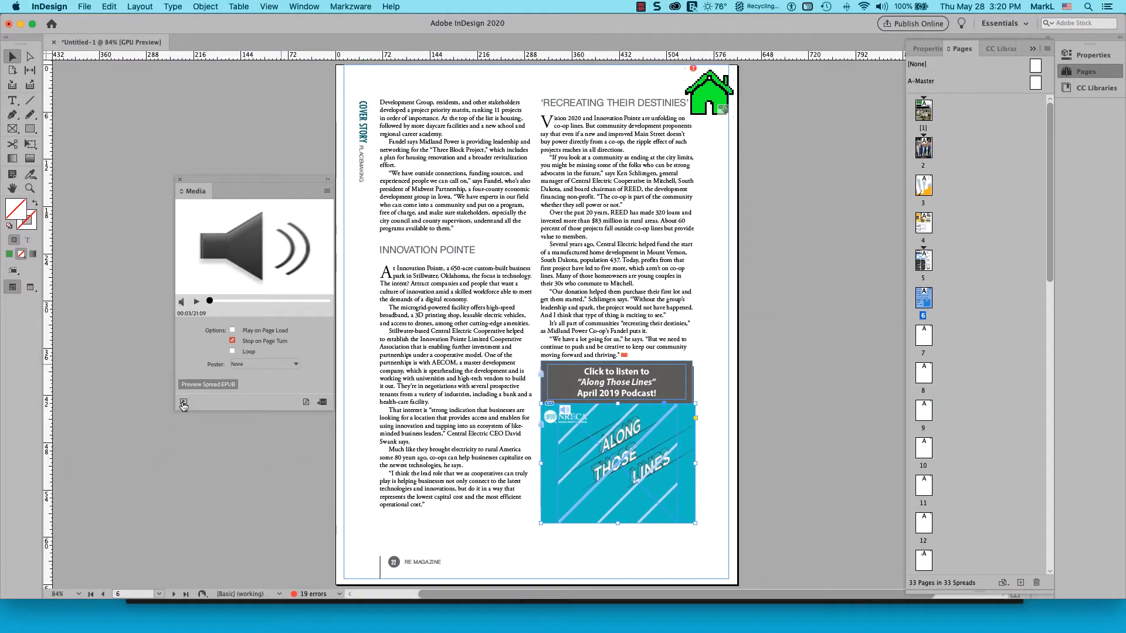
# Open the EPUB Interactivity Preview, enlarge it, and play the spread preview
pyautogui.click(183, 404)
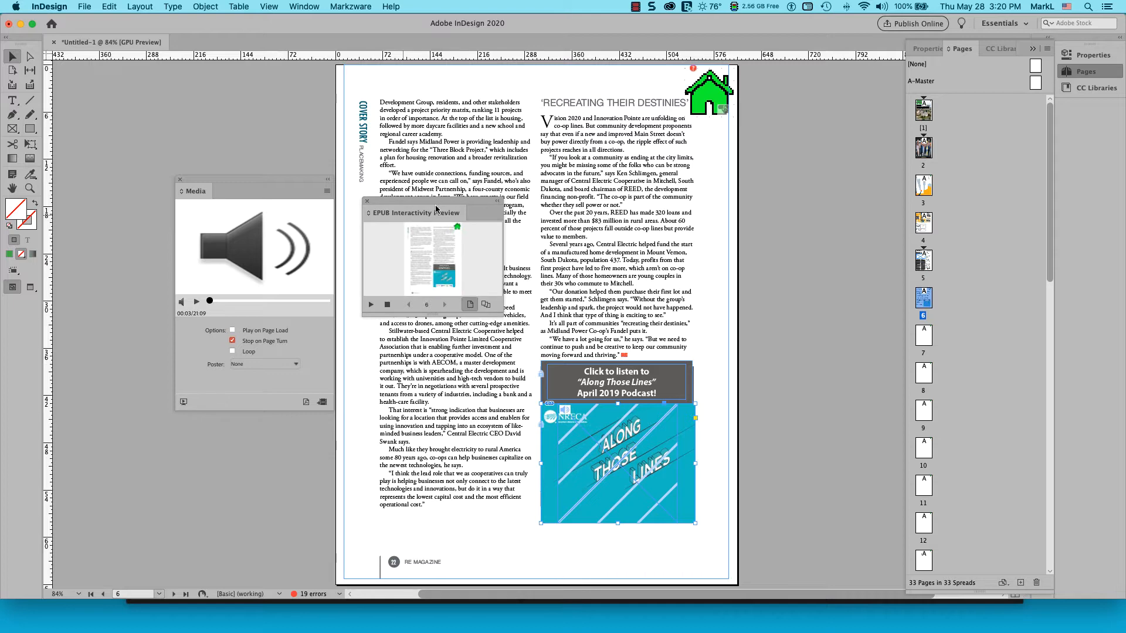
pyautogui.moveTo(425, 206); pyautogui.dragTo(424, 118)
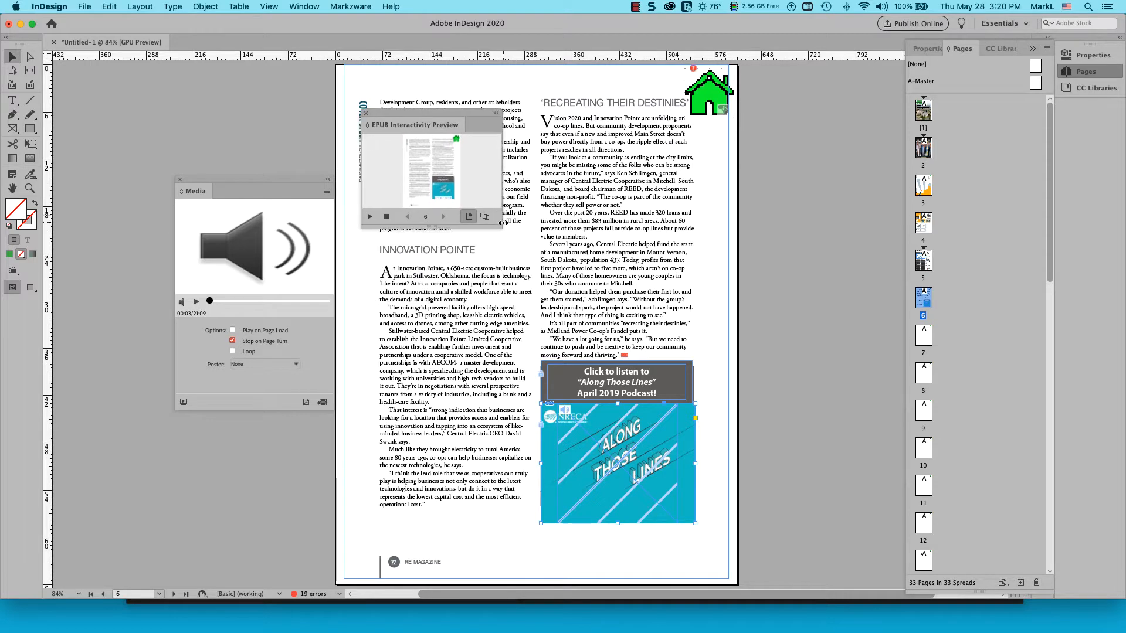
pyautogui.moveTo(502, 229); pyautogui.dragTo(843, 571)
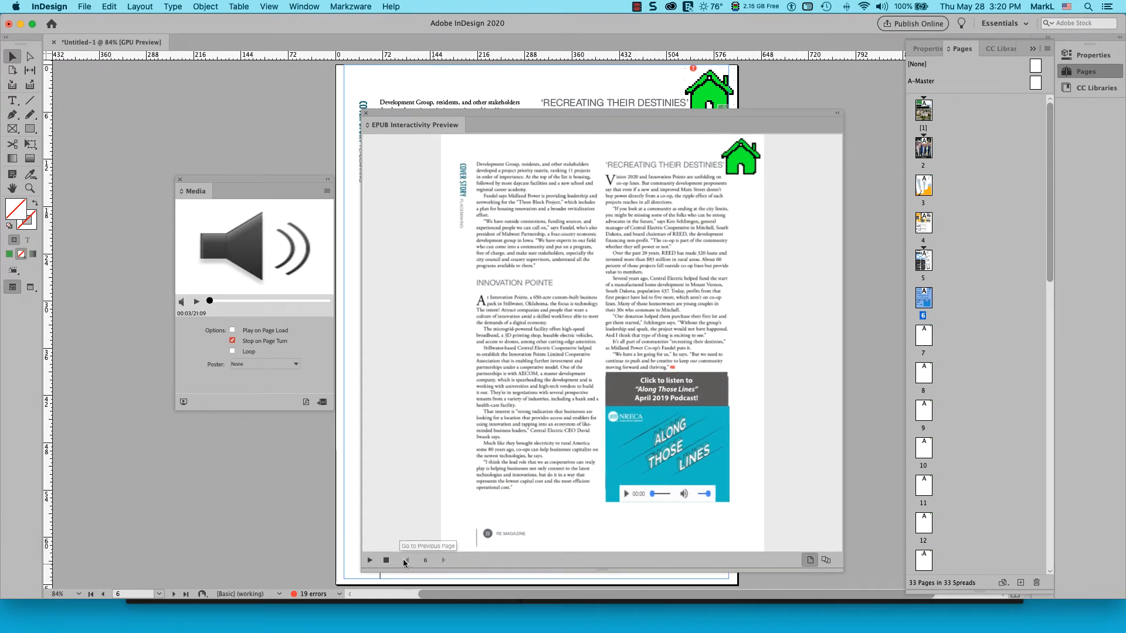
pyautogui.click(386, 561)
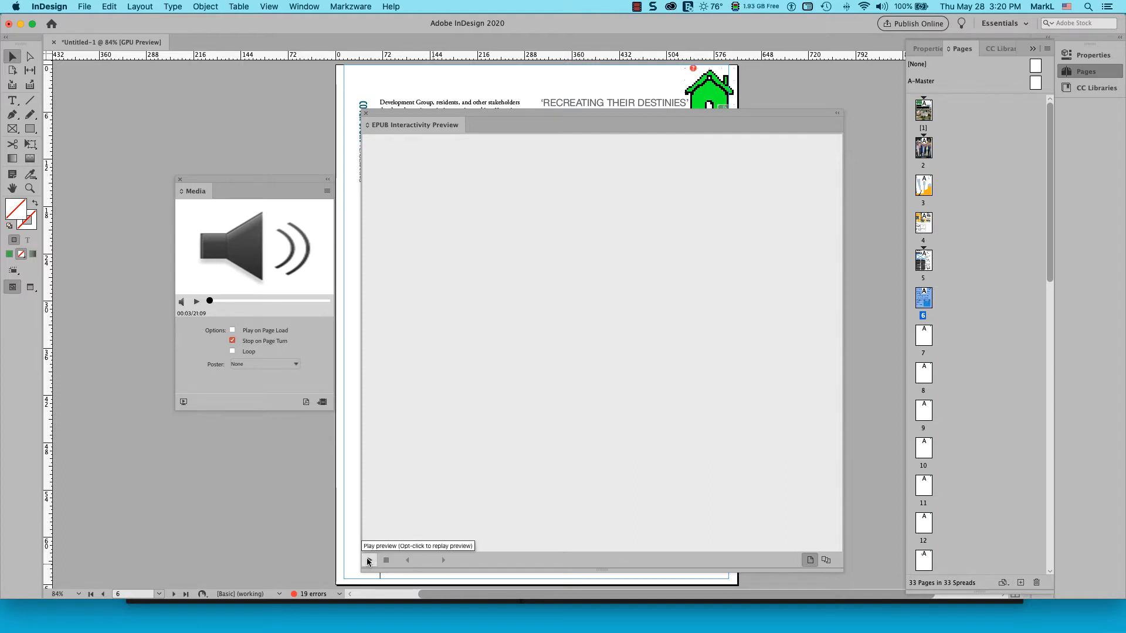
pyautogui.click(369, 561)
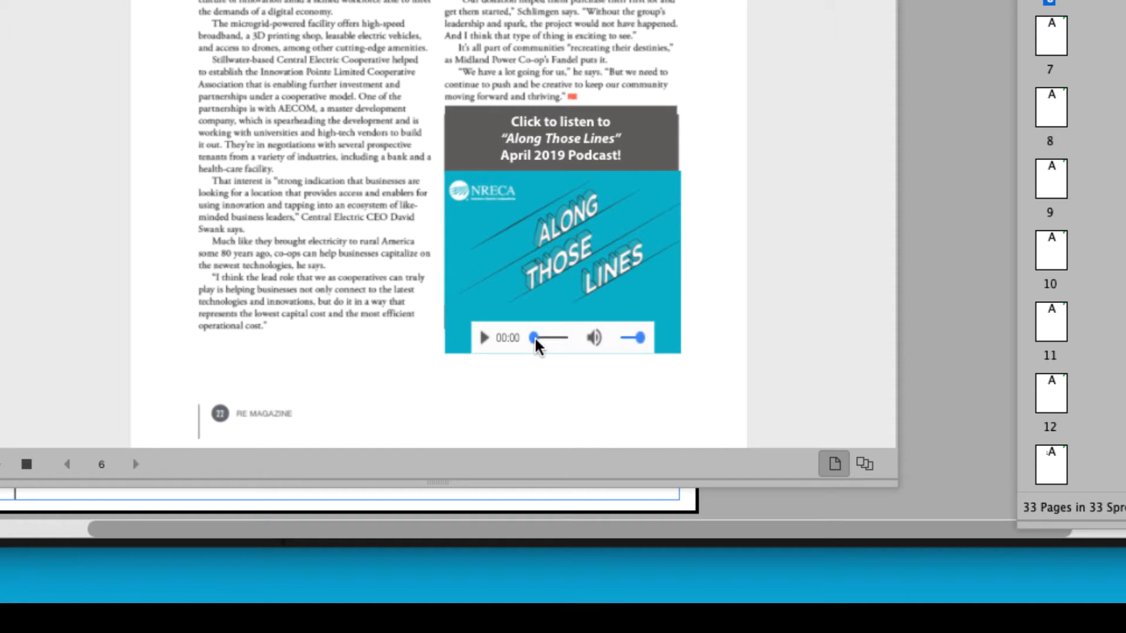
# Test the preview's audio player by scrubbing the timeline and adjusting the volume
pyautogui.moveTo(534, 338); pyautogui.dragTo(546, 340)
pyautogui.click(594, 333)
pyautogui.click(630, 339)
pyautogui.moveTo(638, 340); pyautogui.dragTo(625, 341)
pyautogui.moveTo(539, 344)
pyautogui.mouseDown()
pyautogui.moveTo(558, 340)
pyautogui.moveTo(549, 341)
pyautogui.mouseUp()
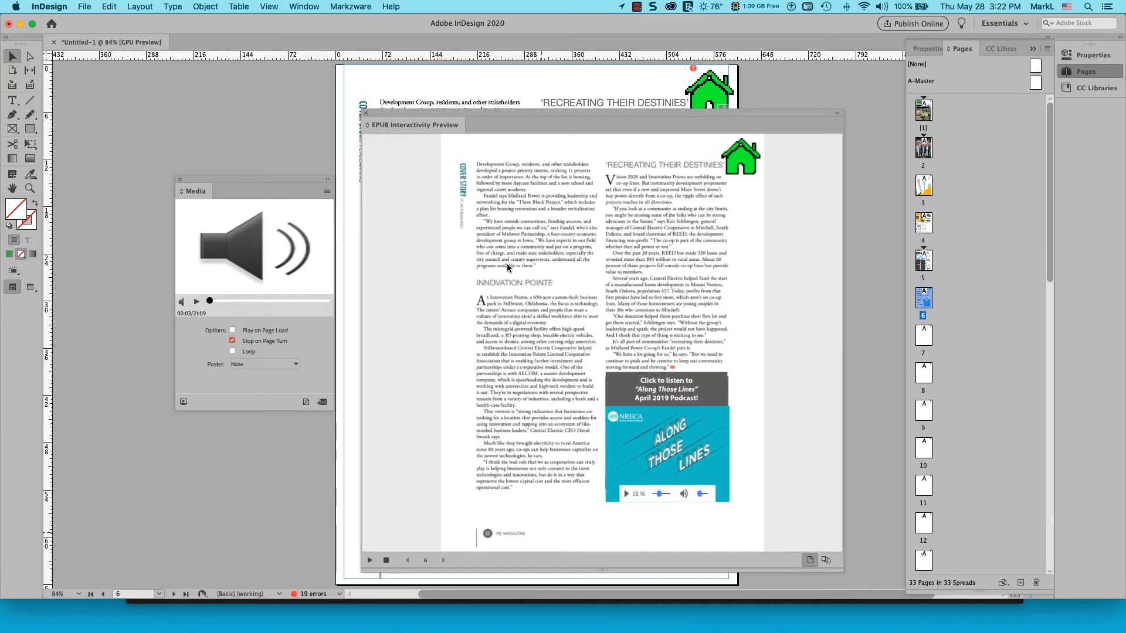
# Collapse the EPUB Interactivity Preview panel and move it out of the way
pyautogui.doubleClick(427, 125)
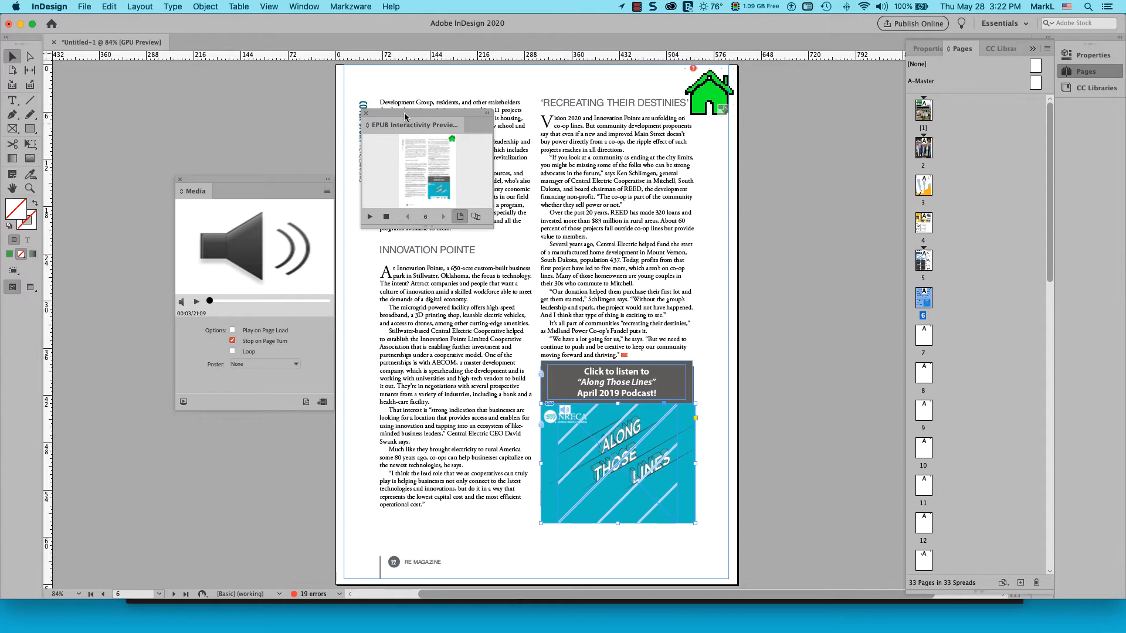
pyautogui.moveTo(405, 115); pyautogui.dragTo(103, 65)
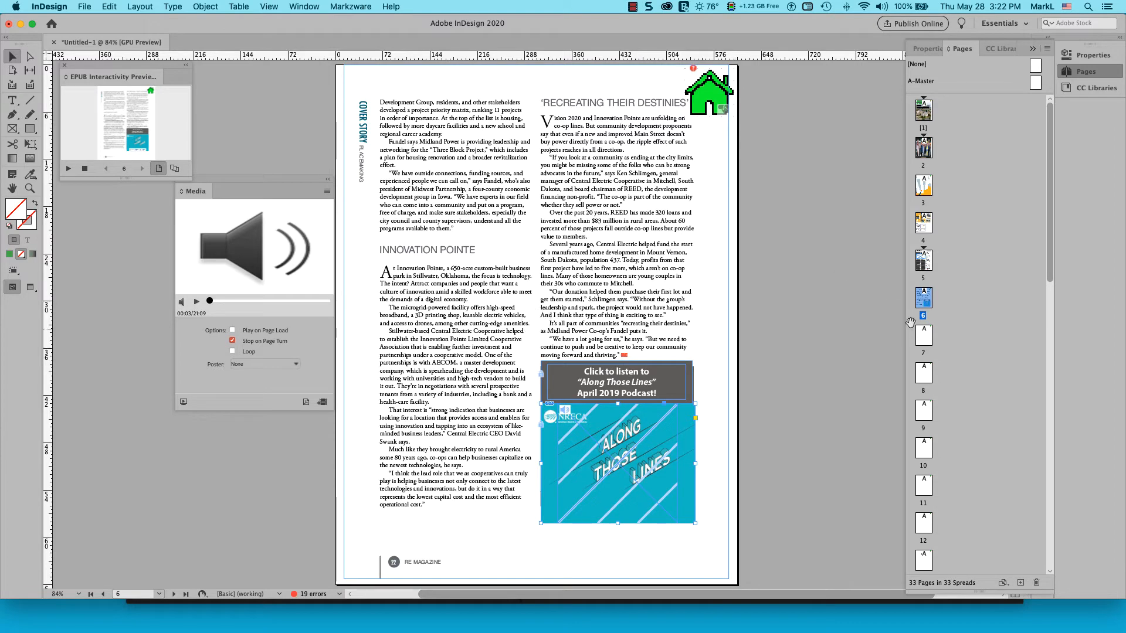
# Try to place a file into the empty image frame on page 5
pyautogui.doubleClick(924, 261)
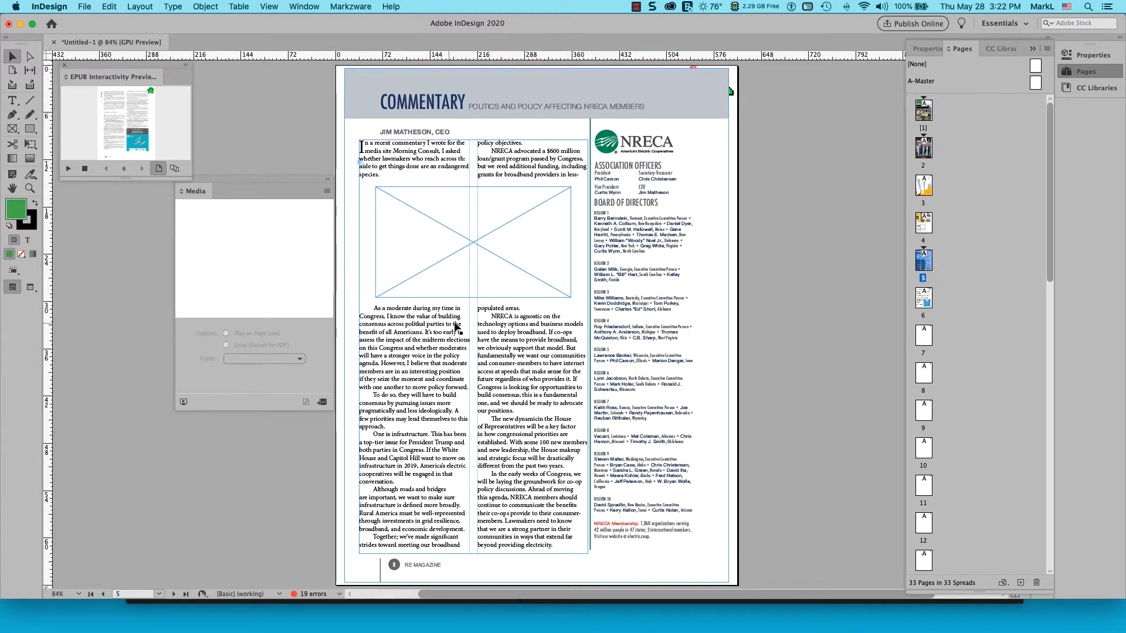
pyautogui.click(510, 262)
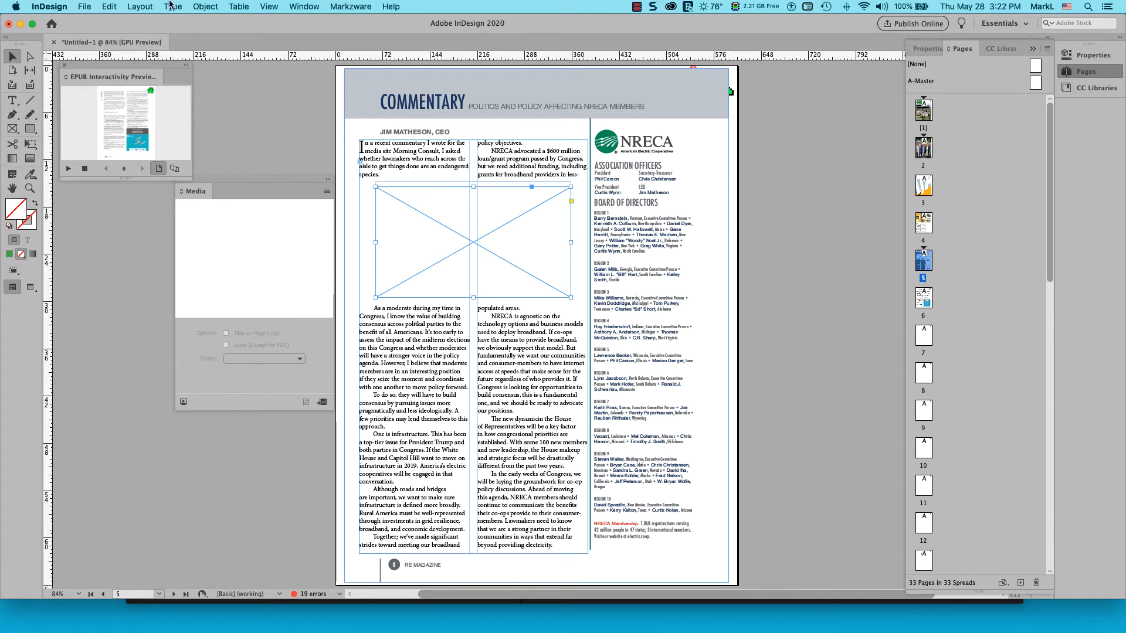
pyautogui.click(85, 6)
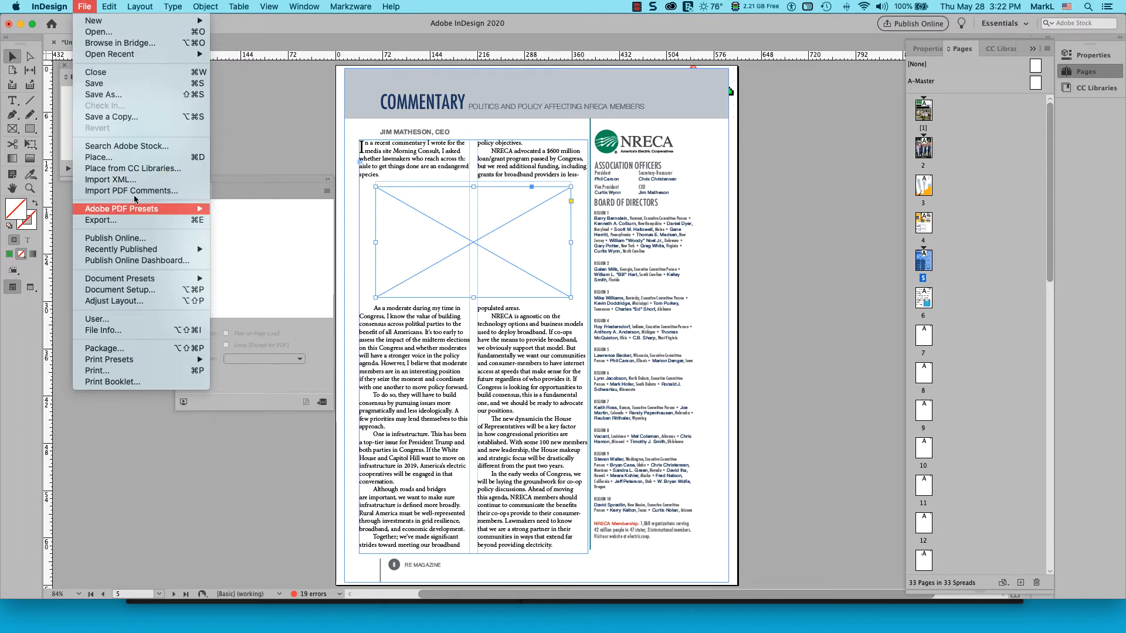
pyautogui.click(134, 157)
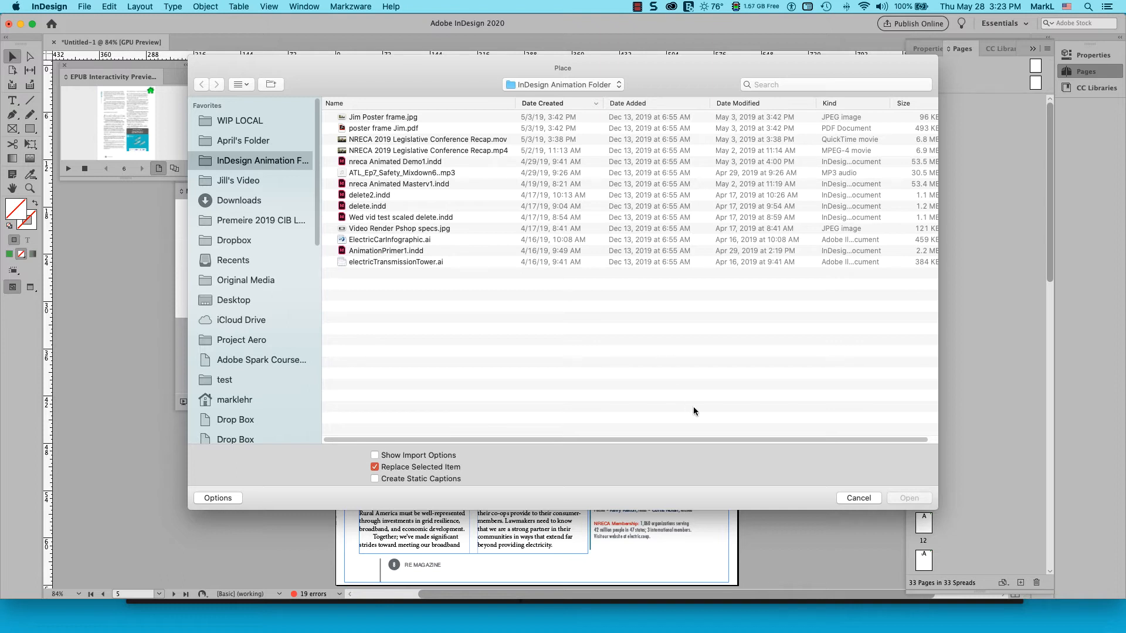
pyautogui.click(858, 497)
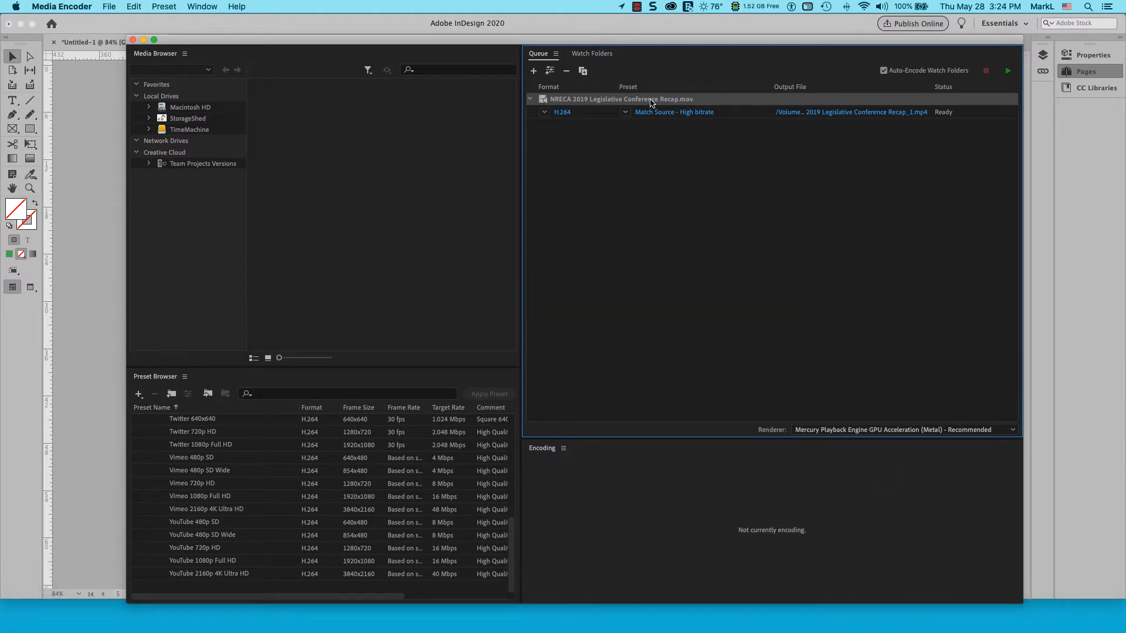
# Clear the encoding queue and re-add NRECA 2019 Legislative Conference Recap.mov as the source
pyautogui.press('Delete')
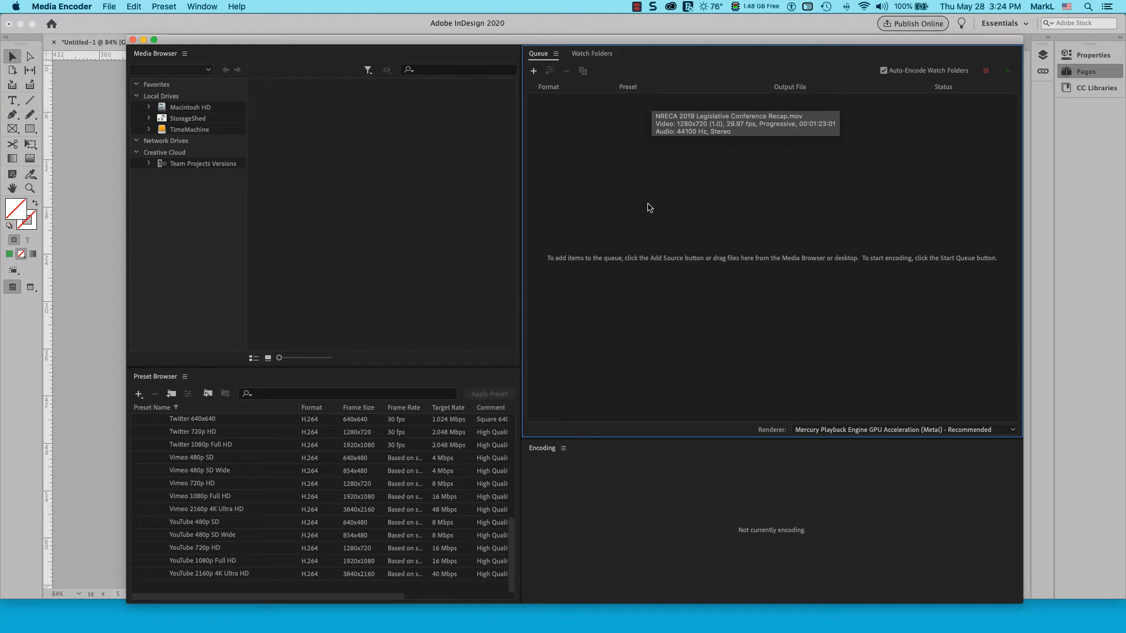
pyautogui.doubleClick(682, 203)
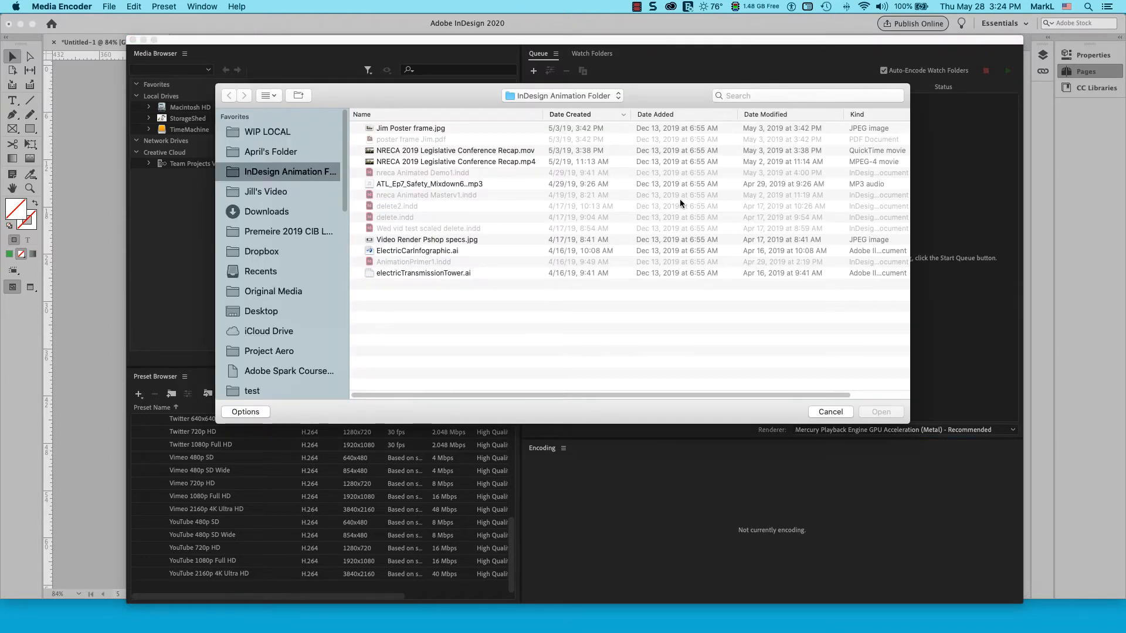
pyautogui.click(440, 152)
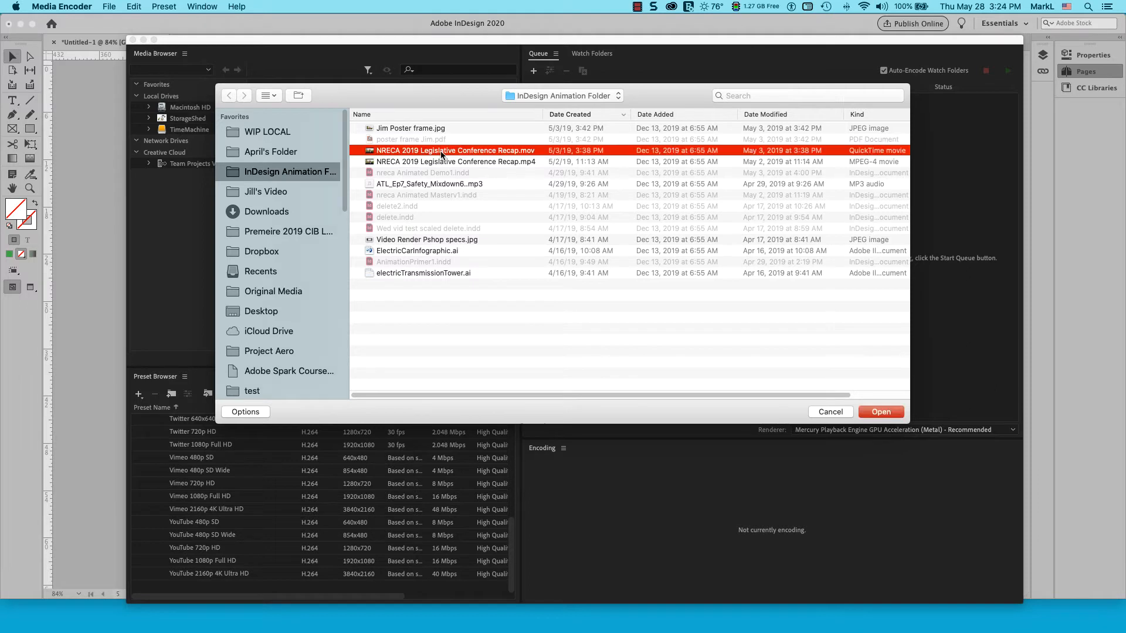
pyautogui.click(887, 412)
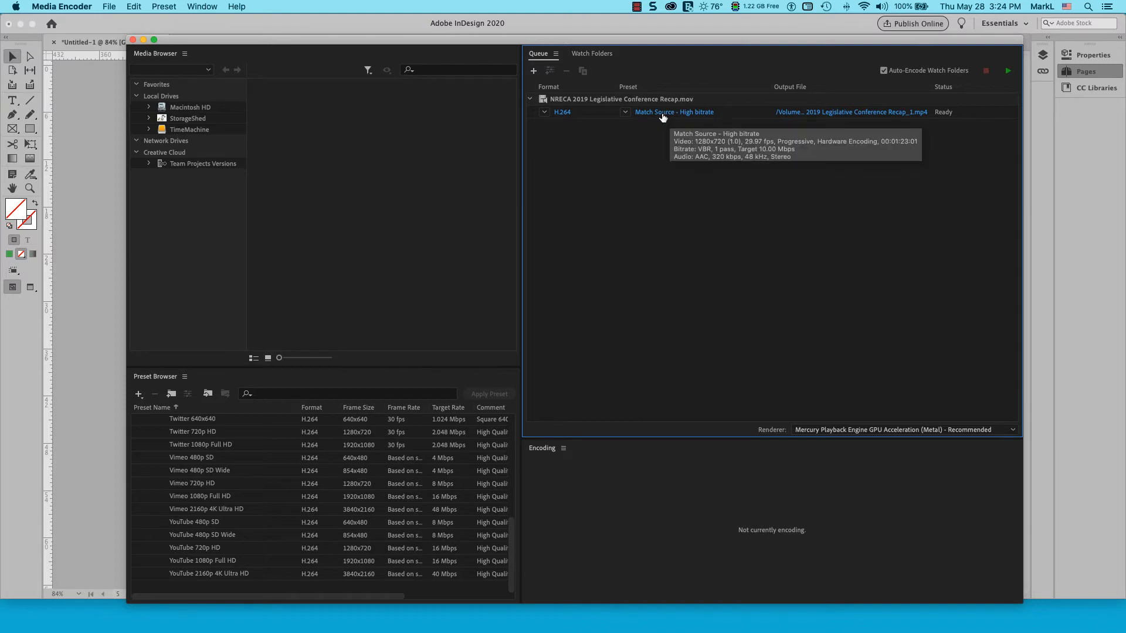
# Add a YouTube 720p HD output preset to the NRECA 2019 Legislative Conference Recap.mov queue item
pyautogui.click(644, 103)
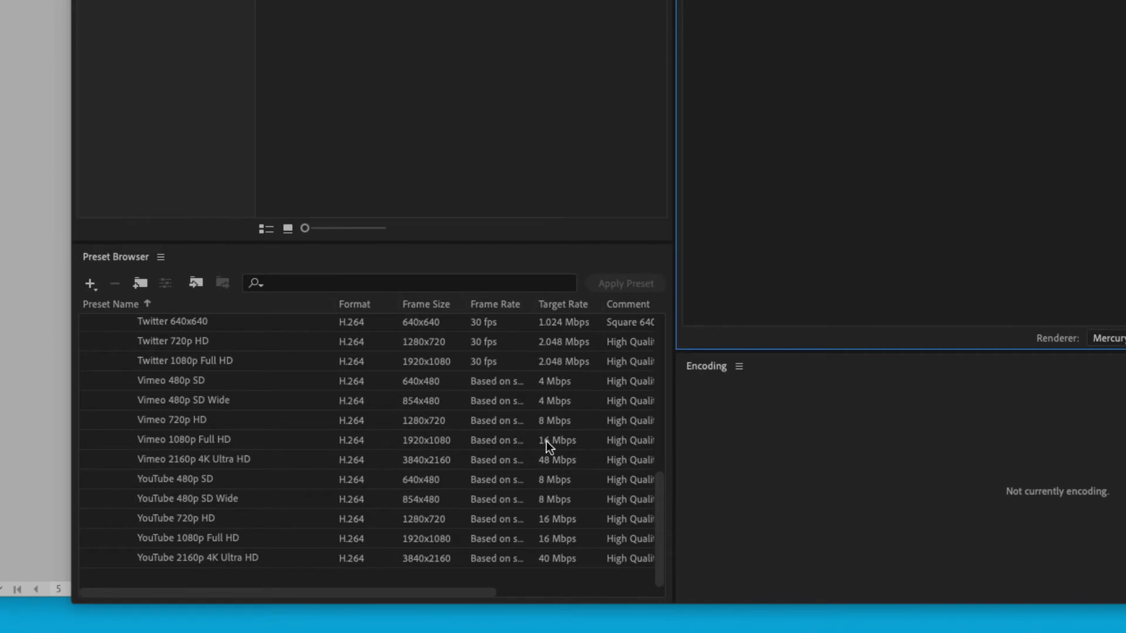
pyautogui.moveTo(659, 491); pyautogui.dragTo(674, 335)
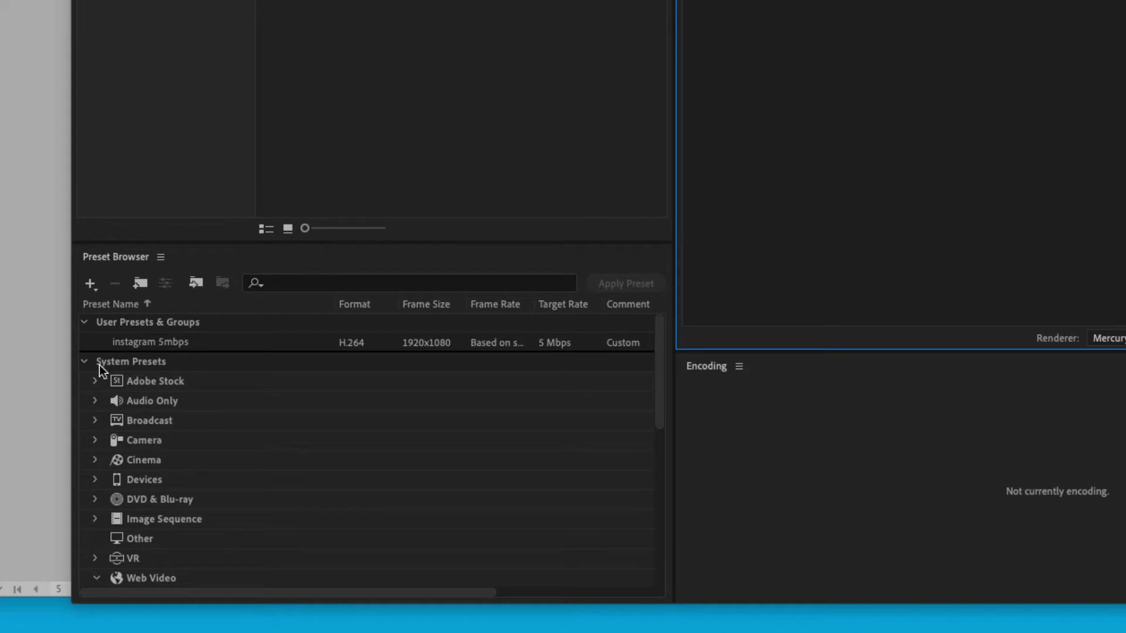
pyautogui.moveTo(652, 380); pyautogui.dragTo(637, 476)
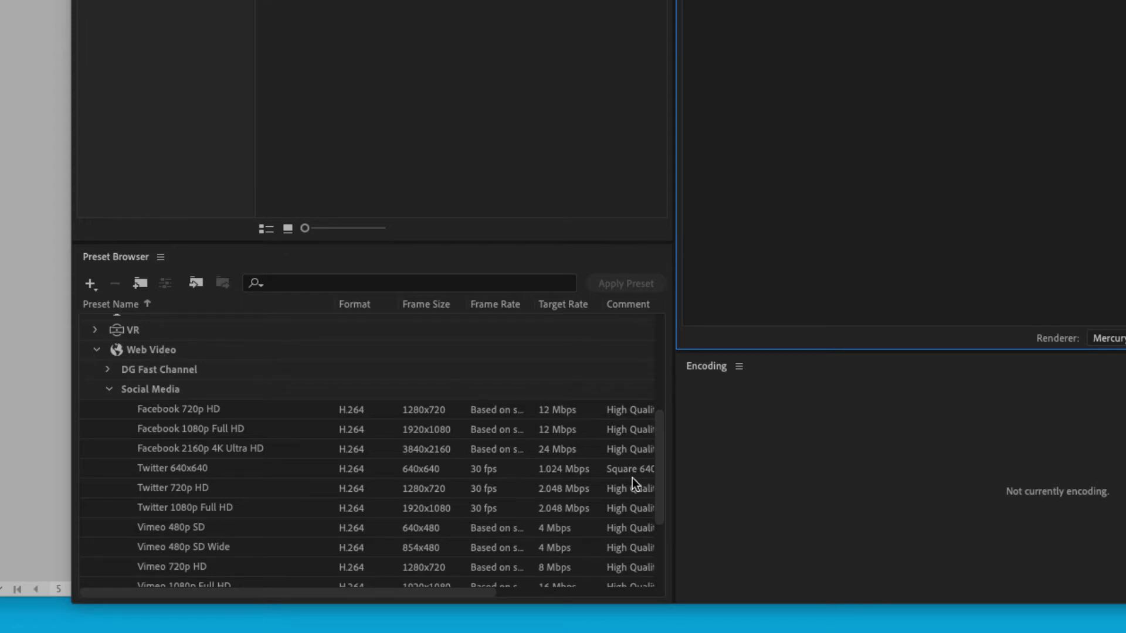
pyautogui.moveTo(661, 471); pyautogui.dragTo(647, 548)
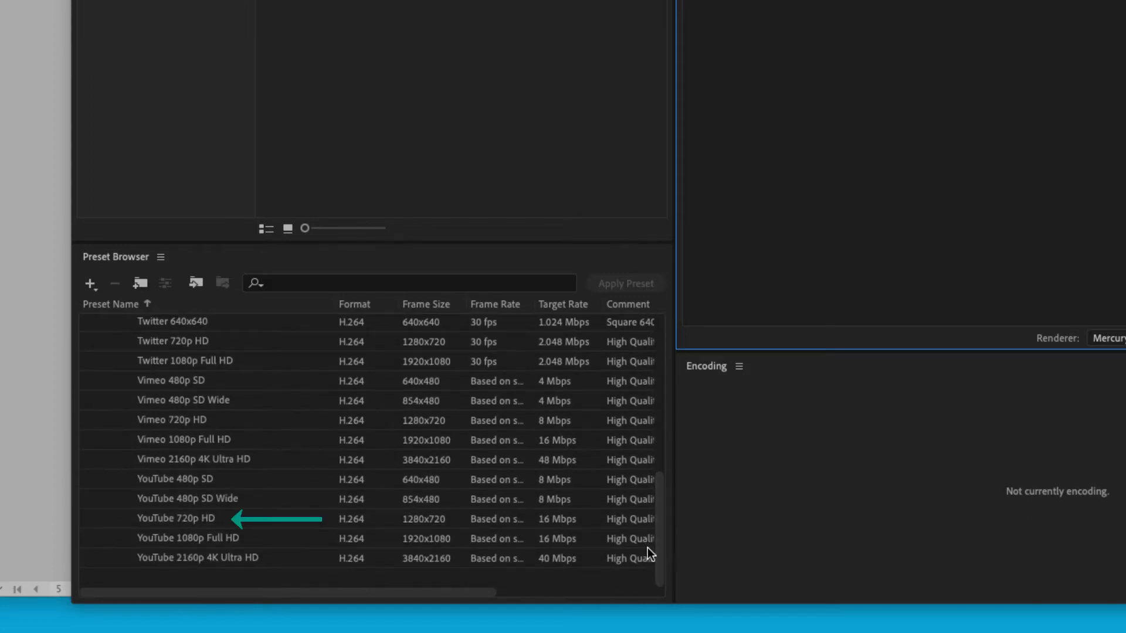
pyautogui.moveTo(185, 523)
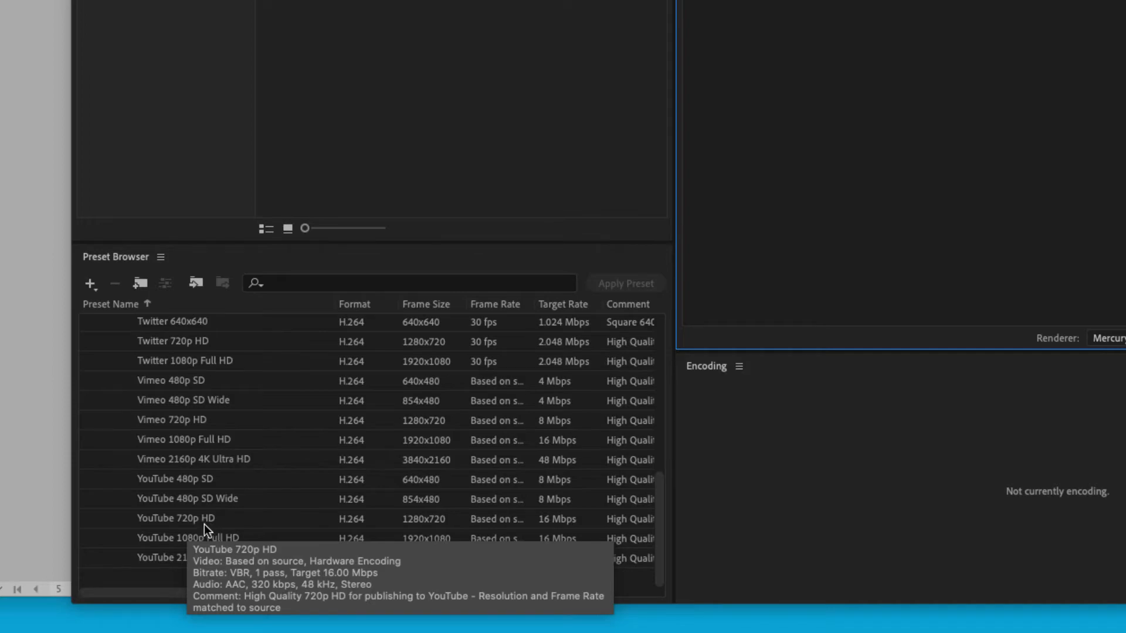
pyautogui.click(187, 521)
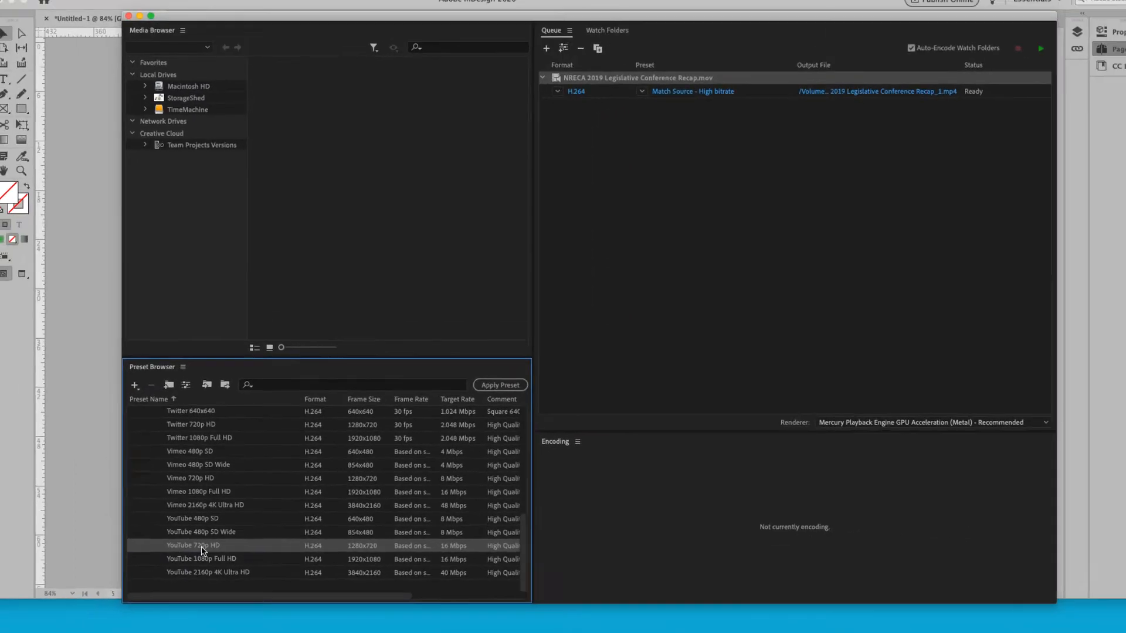
pyautogui.moveTo(376, 481); pyautogui.dragTo(655, 102)
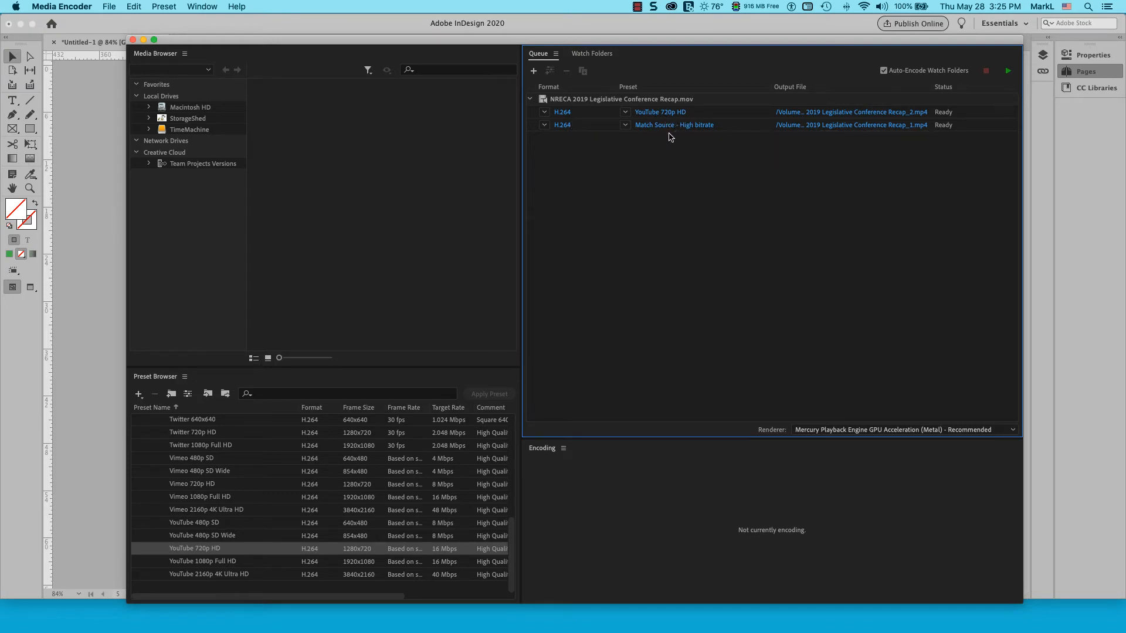
# Remove the Match Source - High bitrate output and rename the YouTube 720p output file to xNRECA 2019 Legislative Conference Recap_2.mp4
pyautogui.click(744, 129)
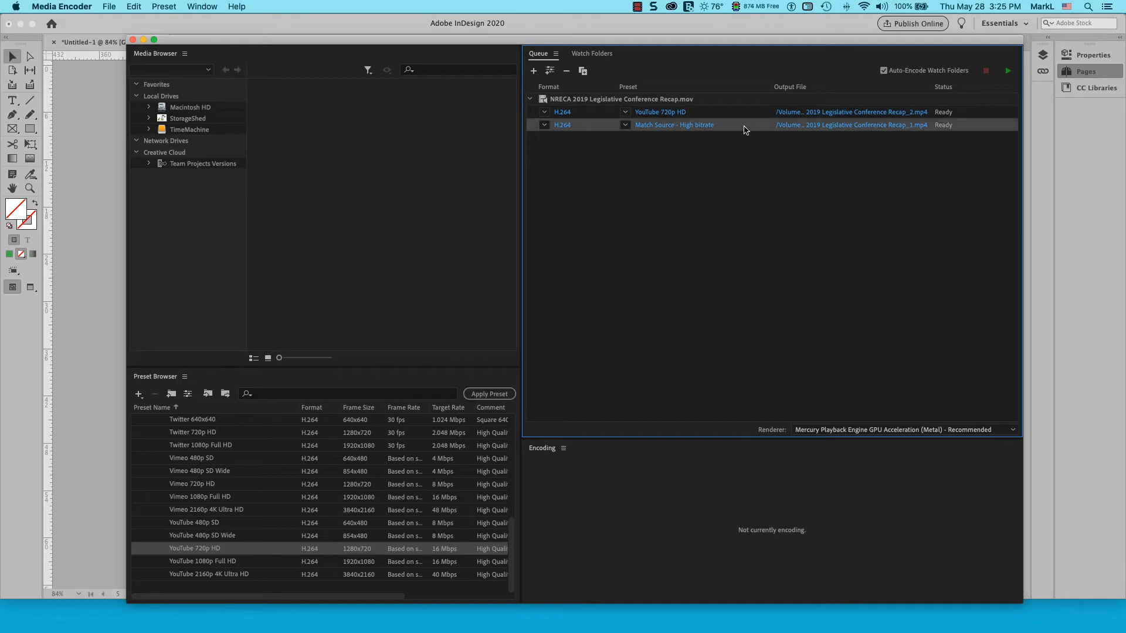
pyautogui.press('Delete')
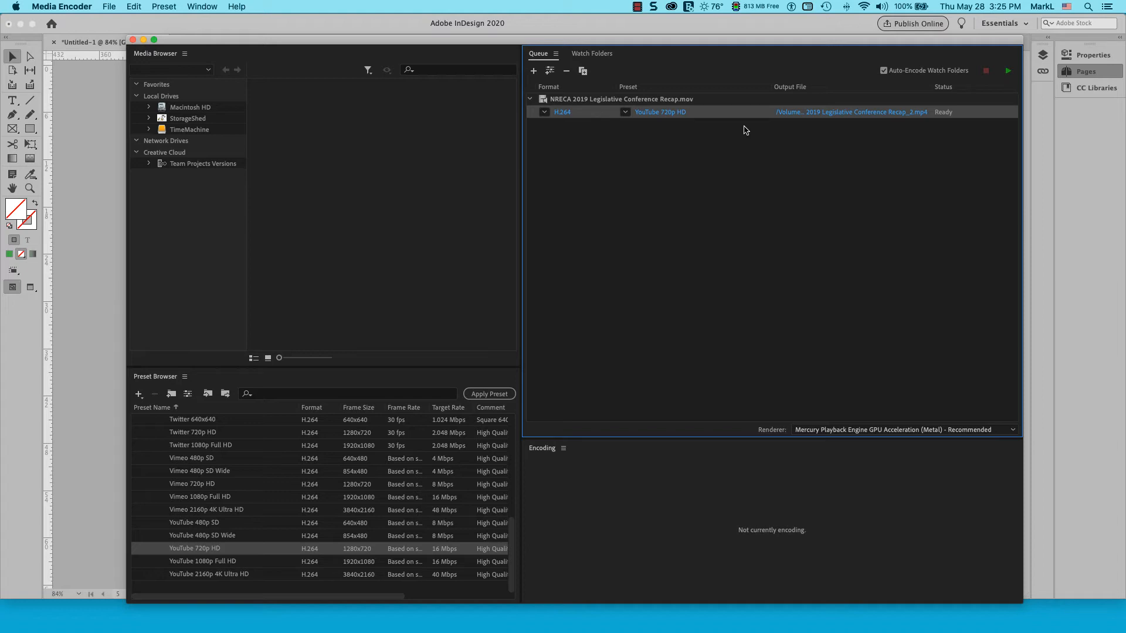
pyautogui.click(878, 113)
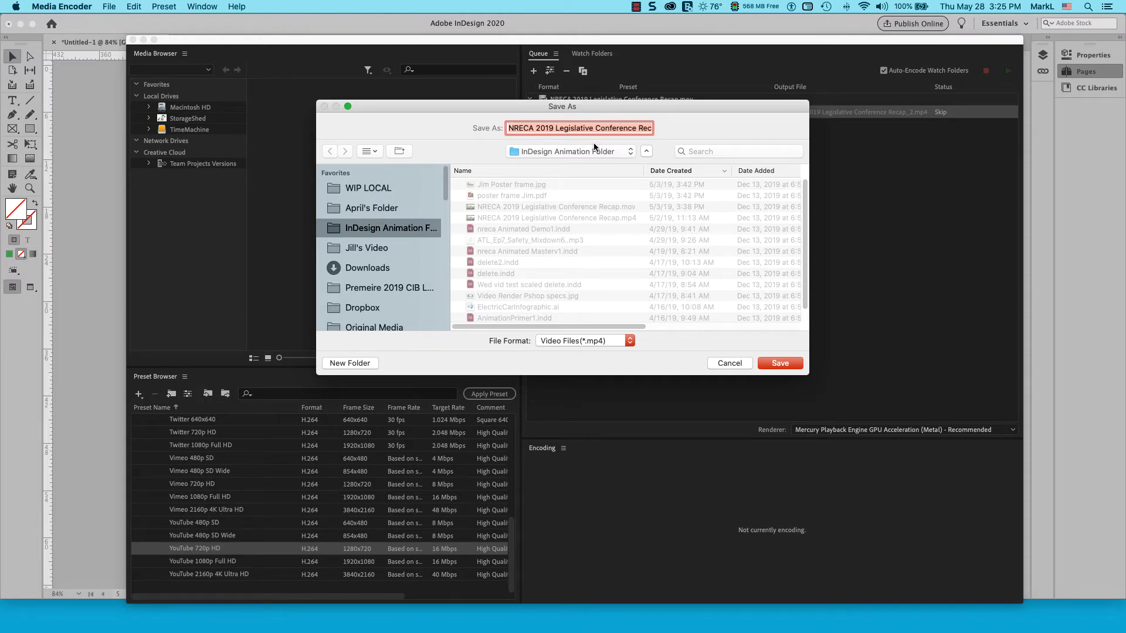
pyautogui.click(509, 127)
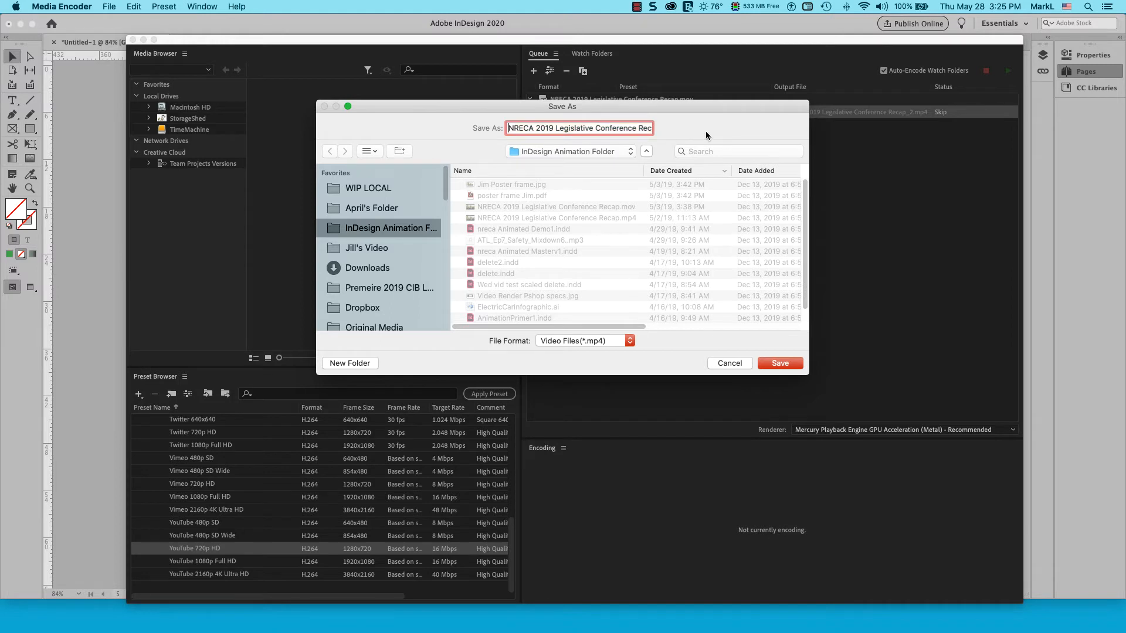
pyautogui.write('x')
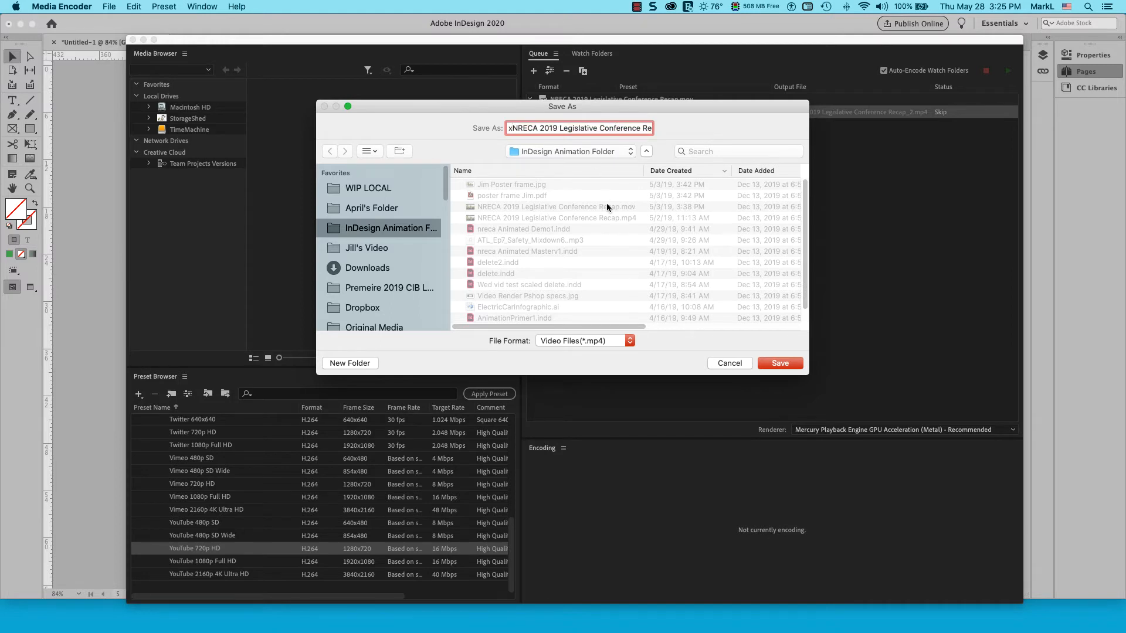
pyautogui.click(779, 364)
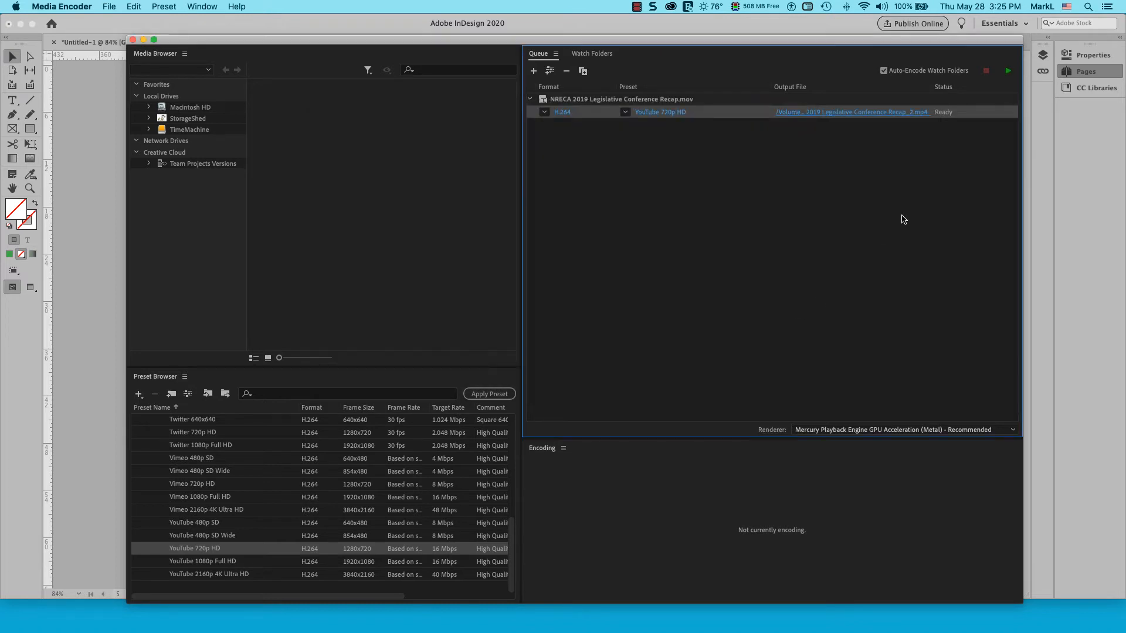
# Start encoding the queue and return to InDesign
pyautogui.click(1009, 74)
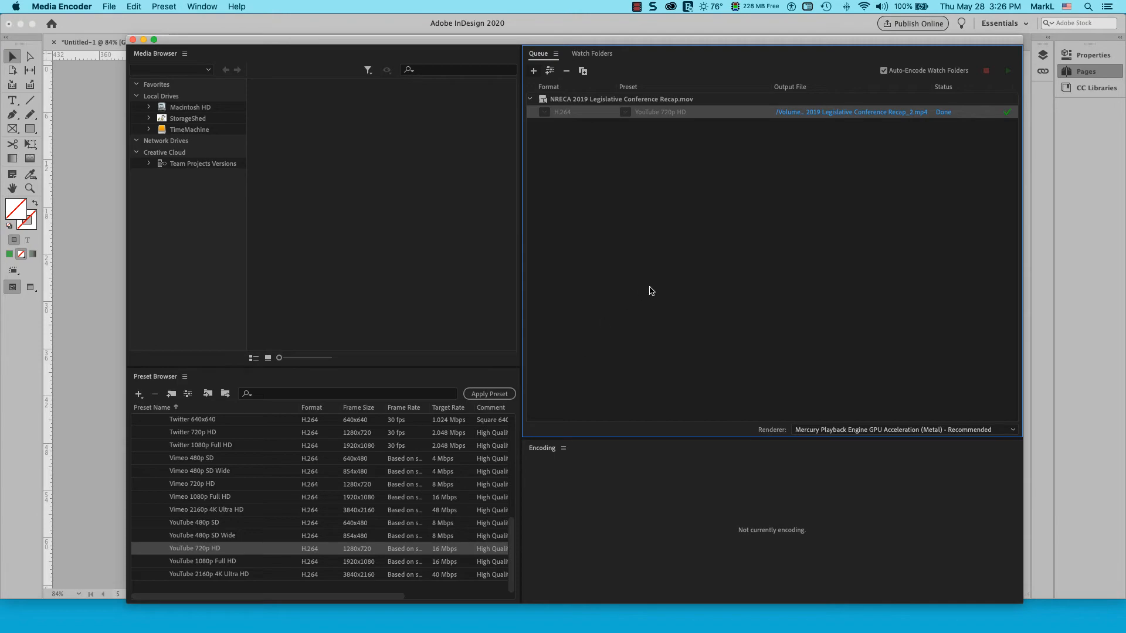
pyautogui.click(58, 6)
pyautogui.click(71, 144)
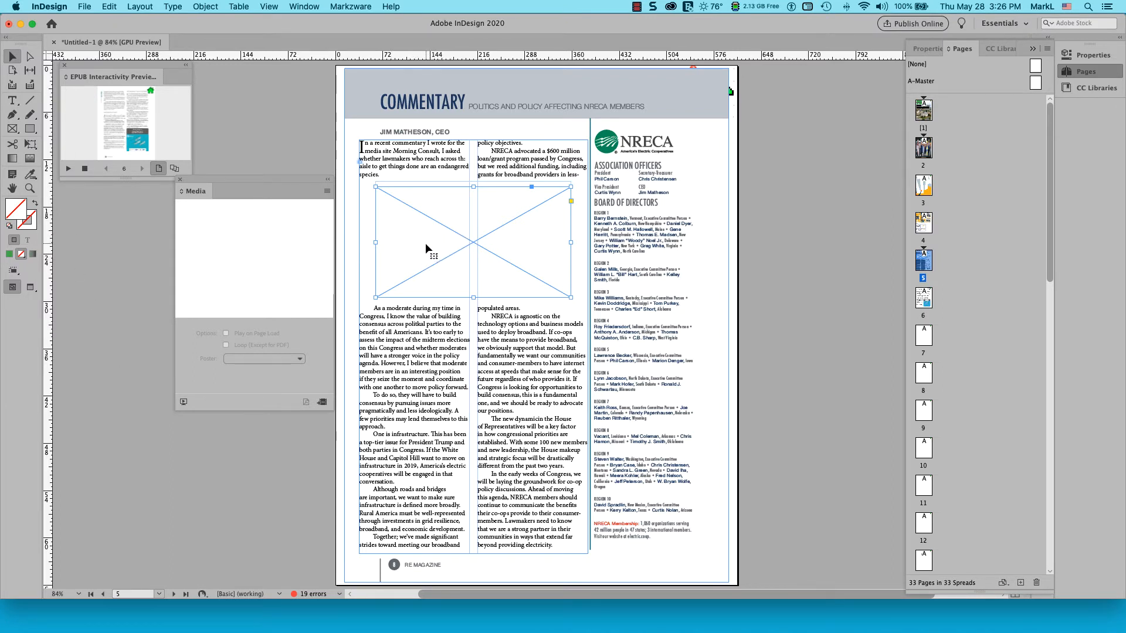
# Place xNRECA 2019 Legislative Conference Recap_2.mp4 into the selected frame on page 5
pyautogui.click(87, 7)
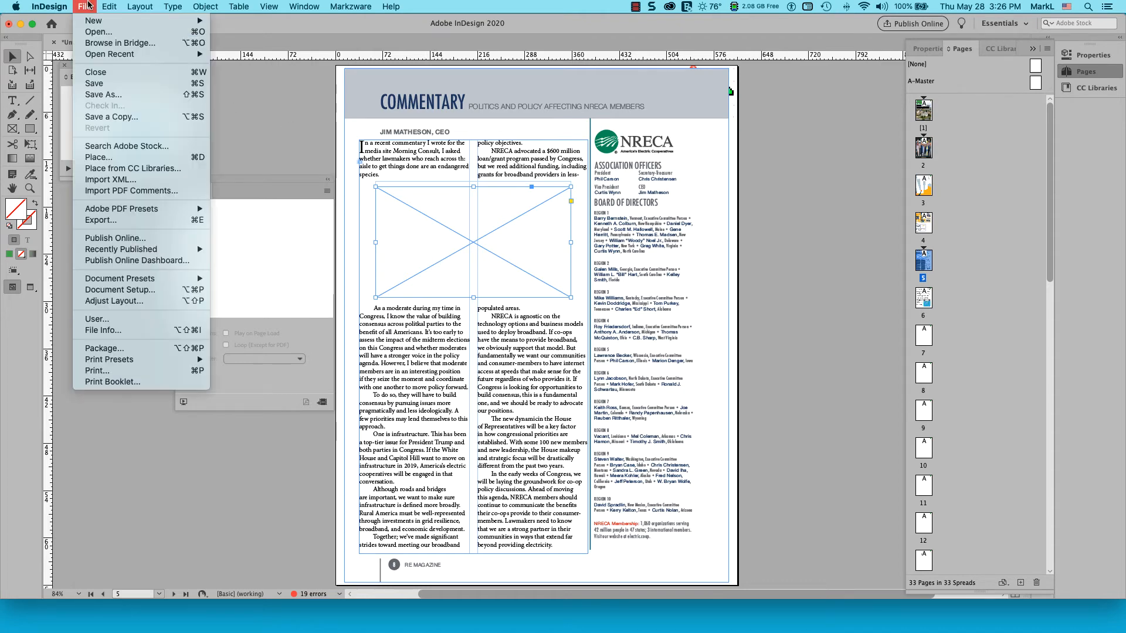
pyautogui.click(100, 158)
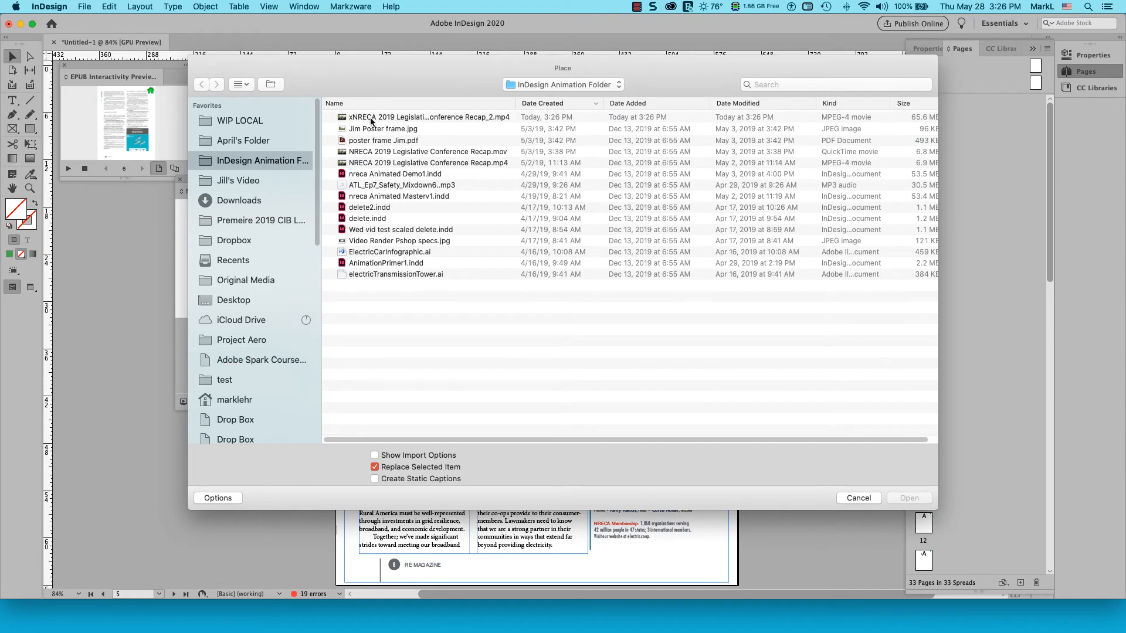
pyautogui.doubleClick(435, 117)
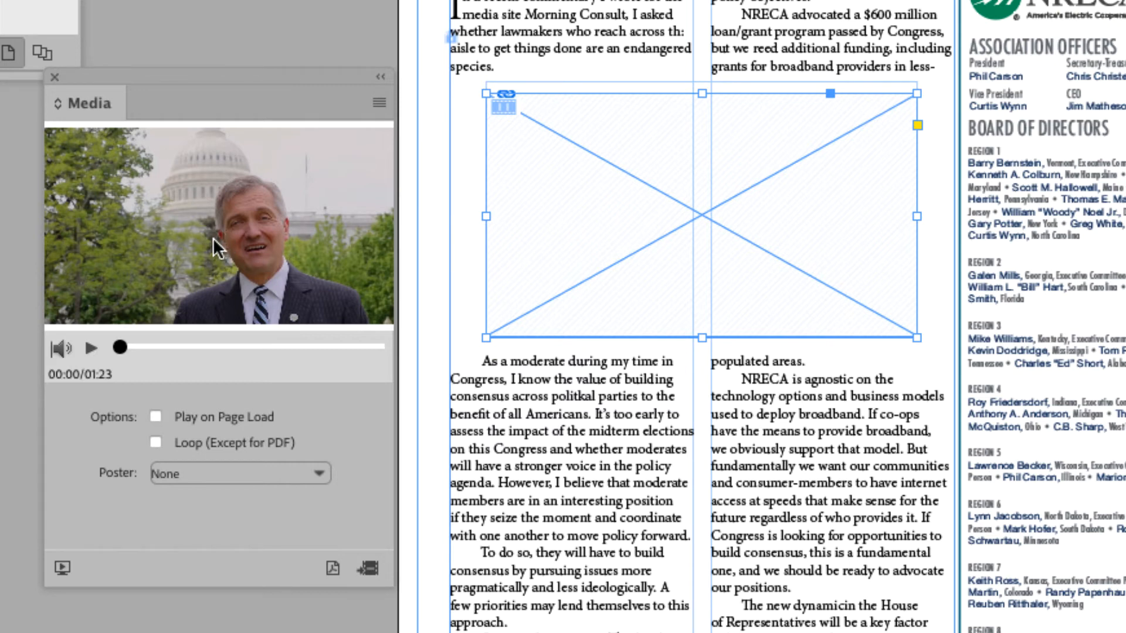
# Scrub the video in the Media panel to about 00:05 and set its poster to From Current Frame
pyautogui.click(91, 349)
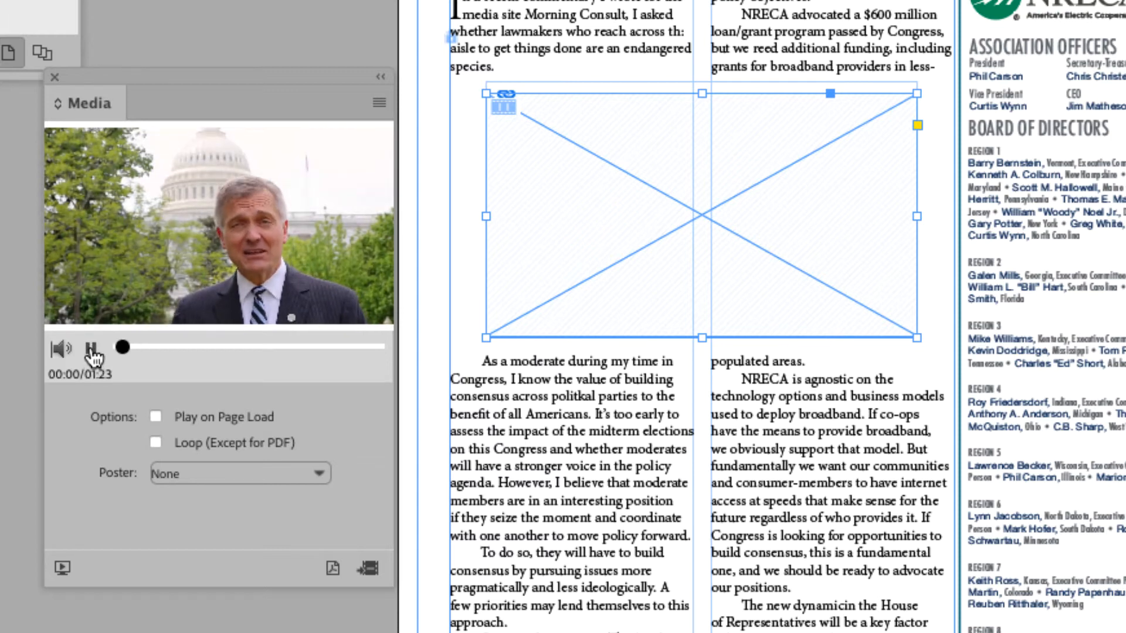
pyautogui.click(91, 351)
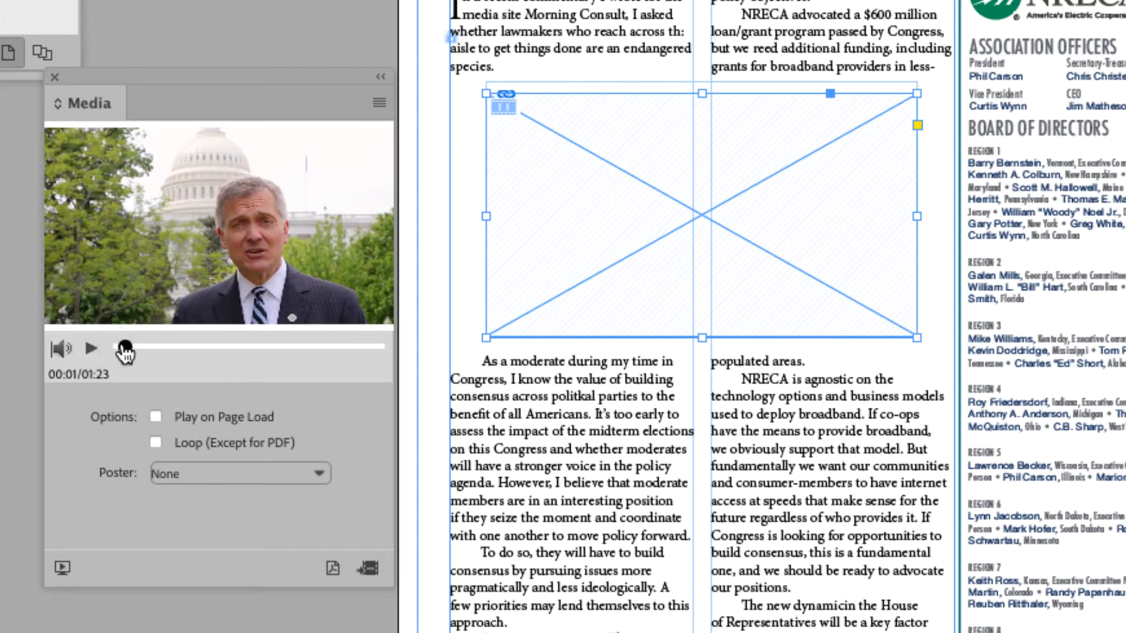
pyautogui.click(84, 352)
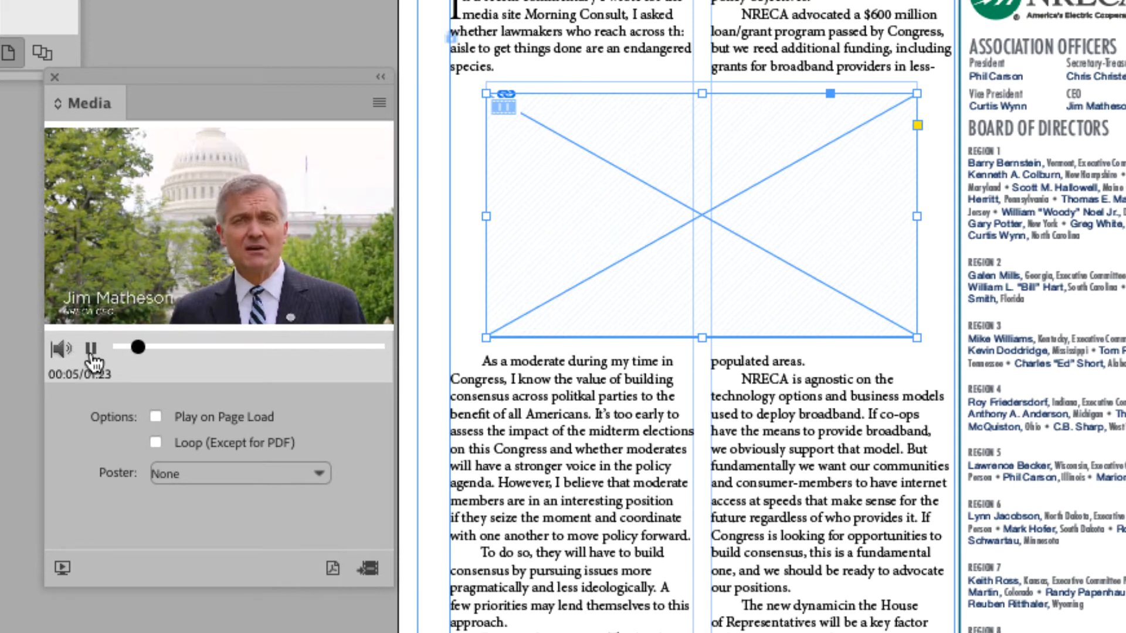
pyautogui.click(91, 350)
pyautogui.click(139, 348)
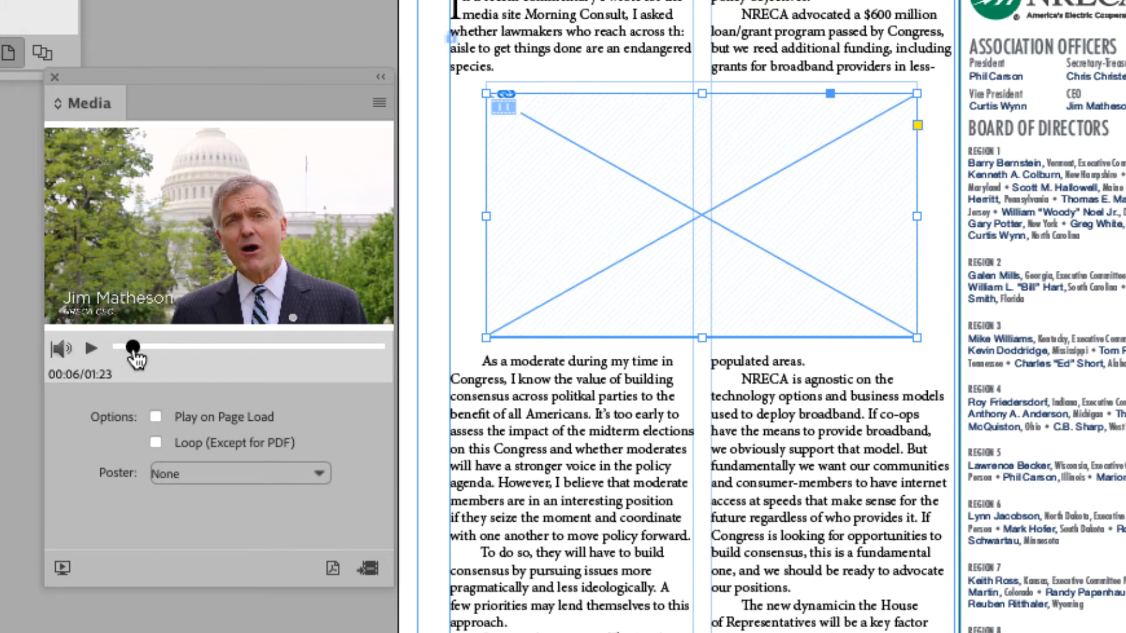
pyautogui.moveTo(136, 348); pyautogui.dragTo(119, 347)
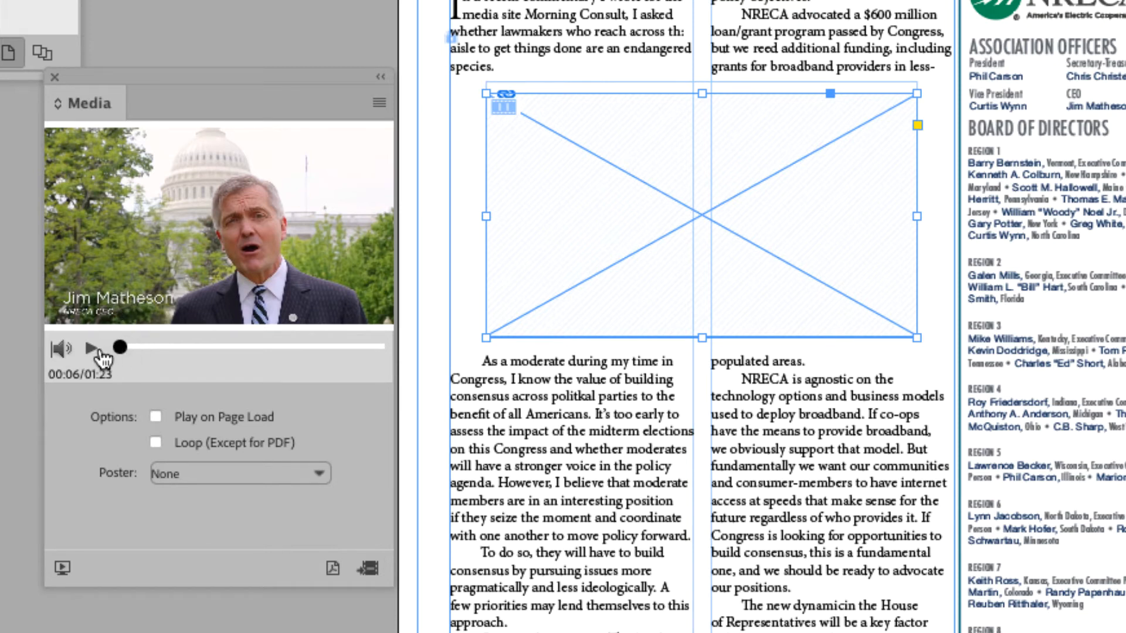
pyautogui.click(177, 348)
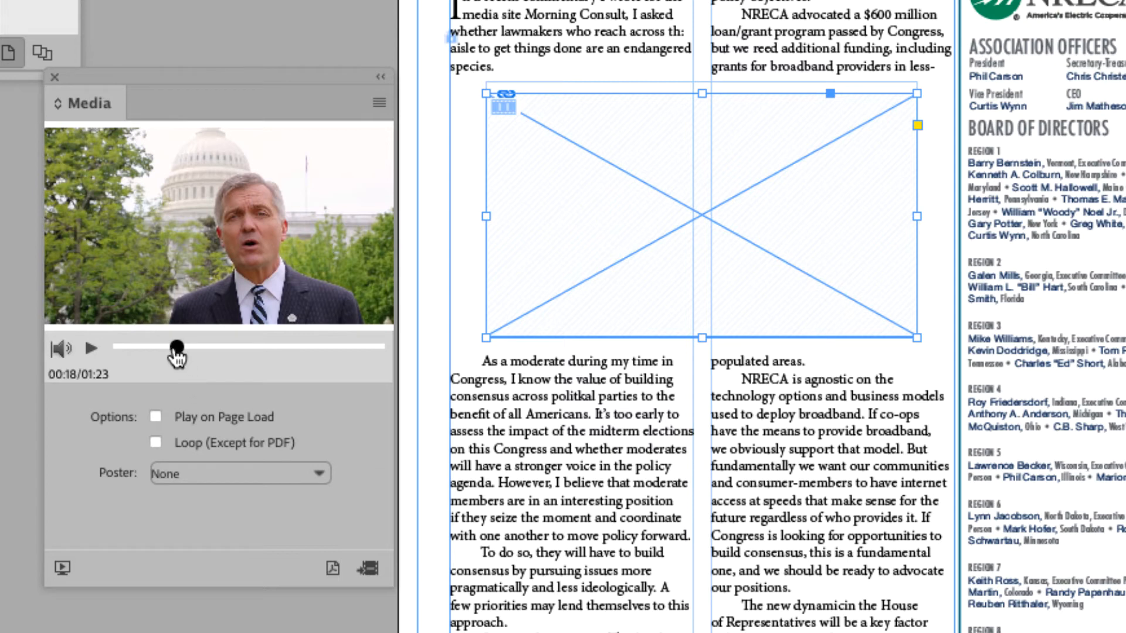
pyautogui.moveTo(177, 355); pyautogui.dragTo(117, 356)
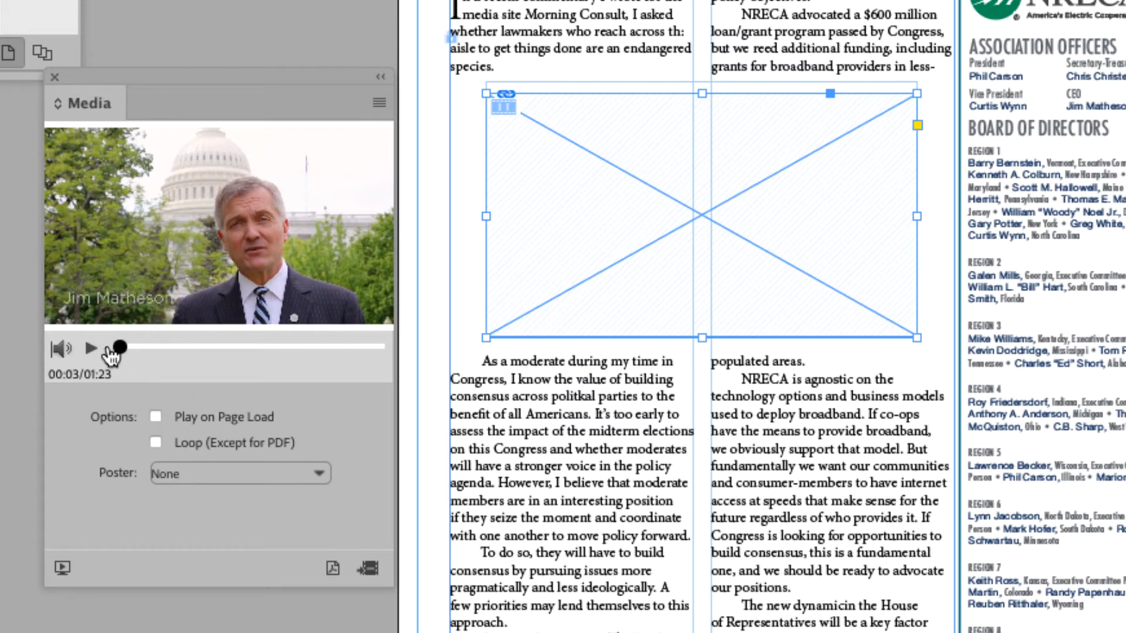
pyautogui.click(90, 349)
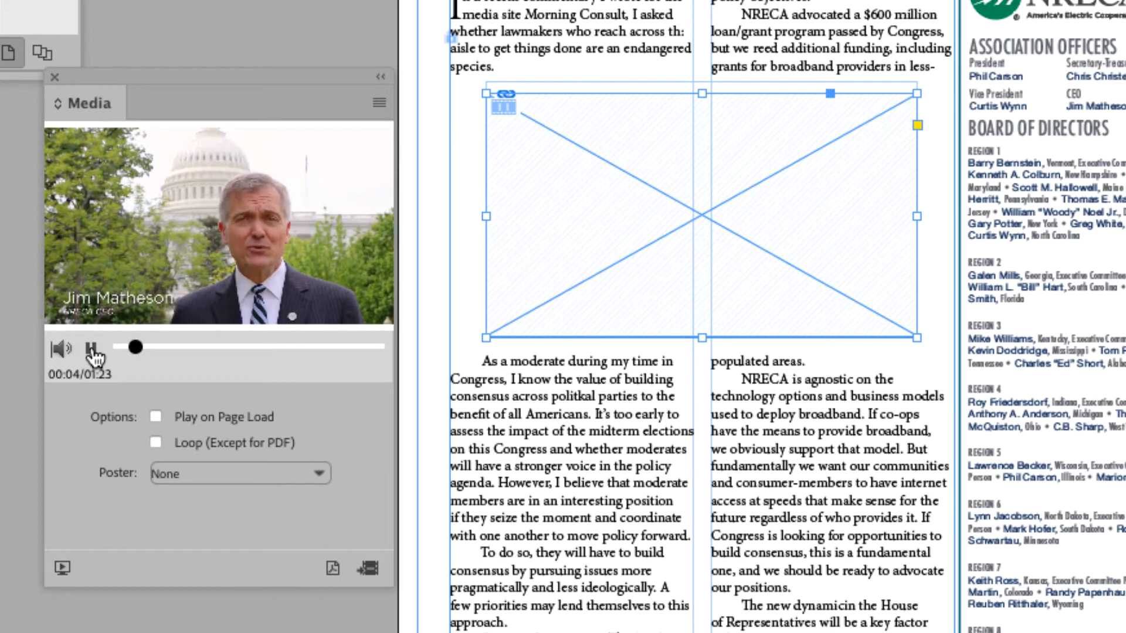
pyautogui.click(91, 350)
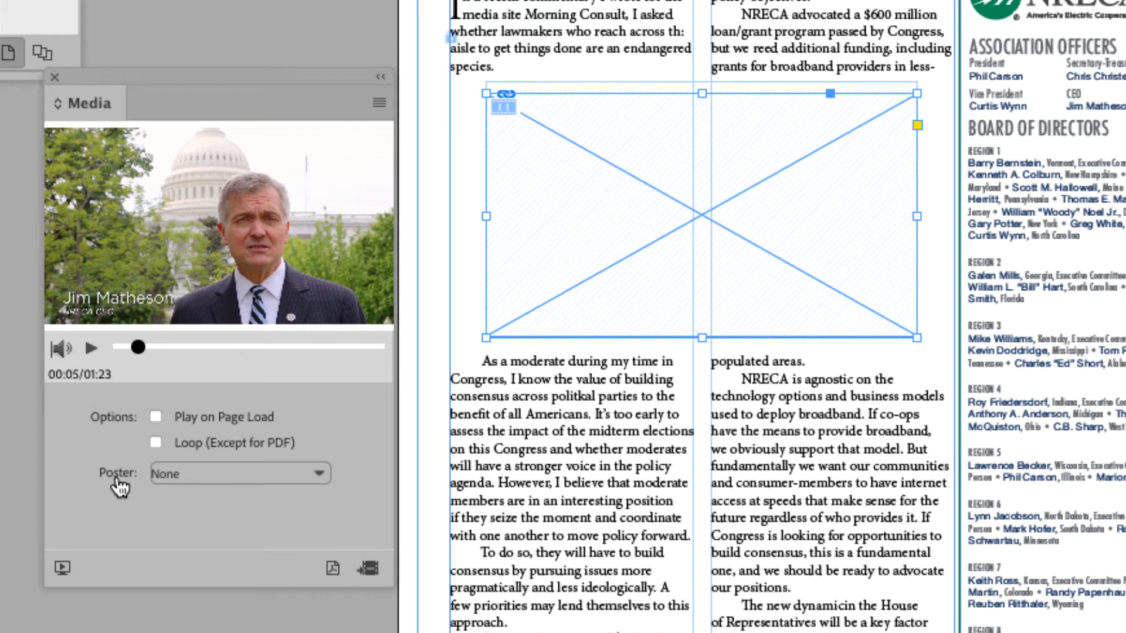
pyautogui.click(208, 473)
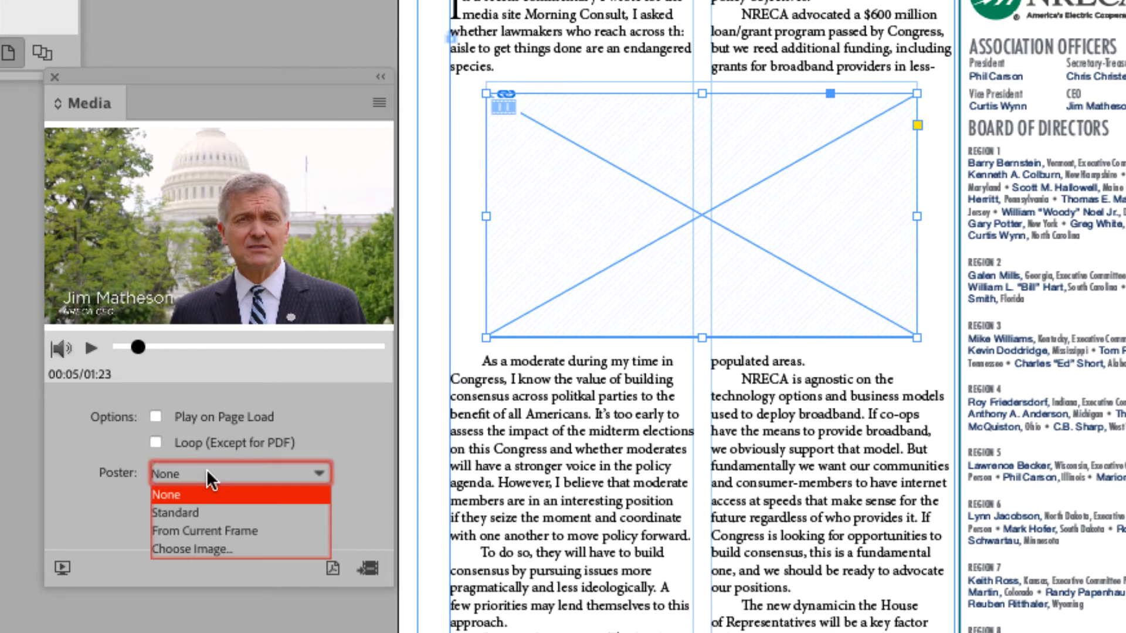
pyautogui.click(318, 530)
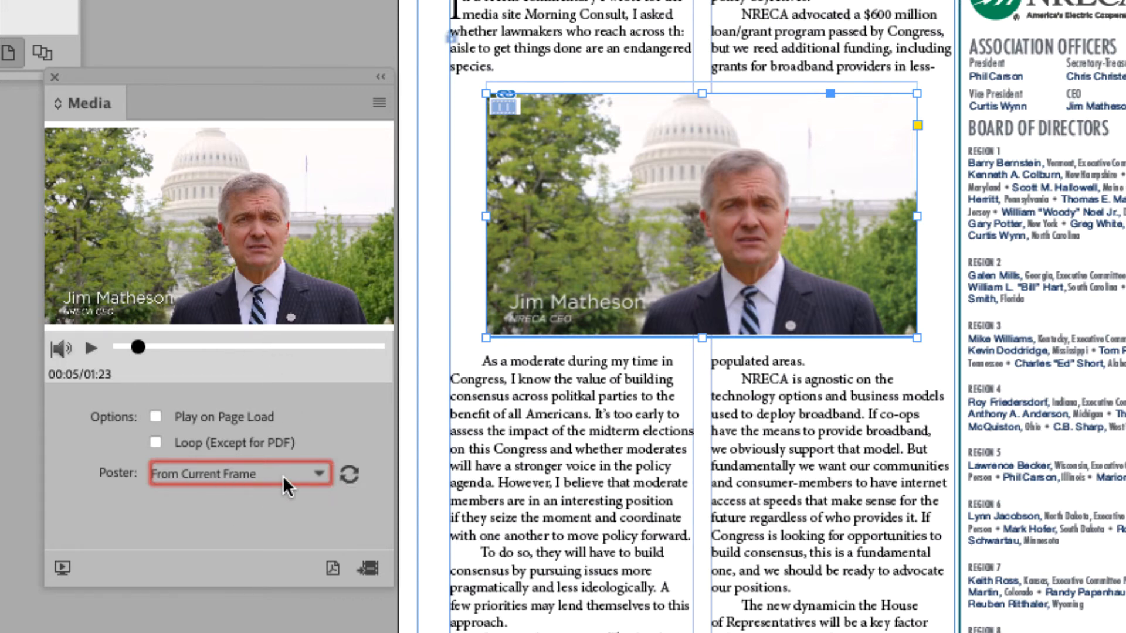
pyautogui.click(316, 472)
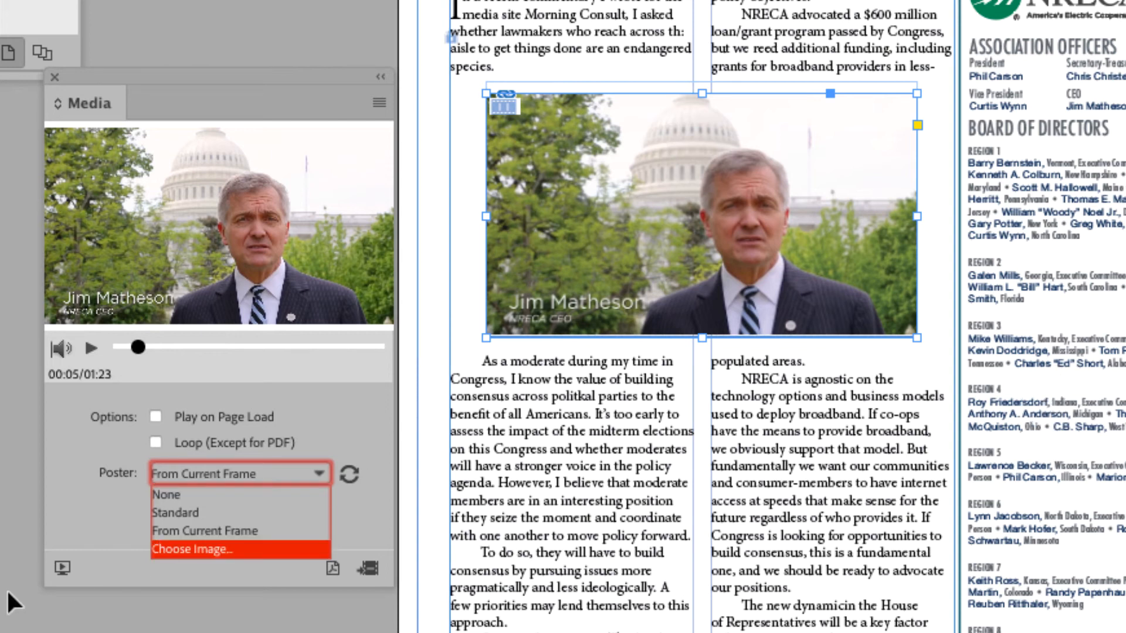
pyautogui.click(61, 569)
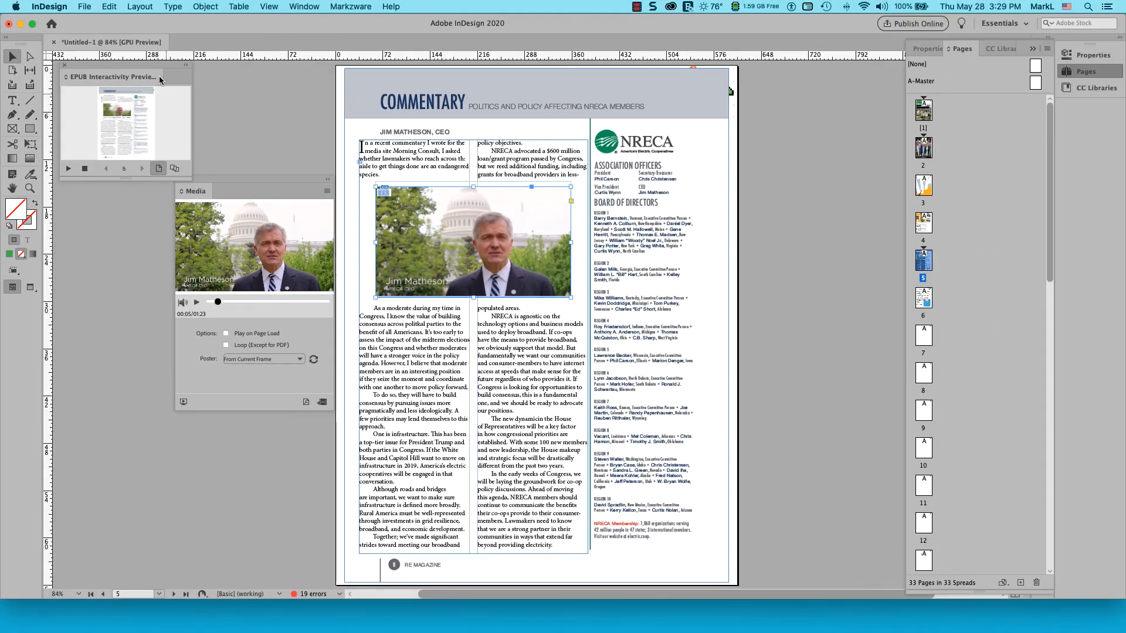
# Move and enlarge the EPUB Interactivity Preview panel, then clear and replay the preview
pyautogui.moveTo(160, 81); pyautogui.dragTo(276, 83)
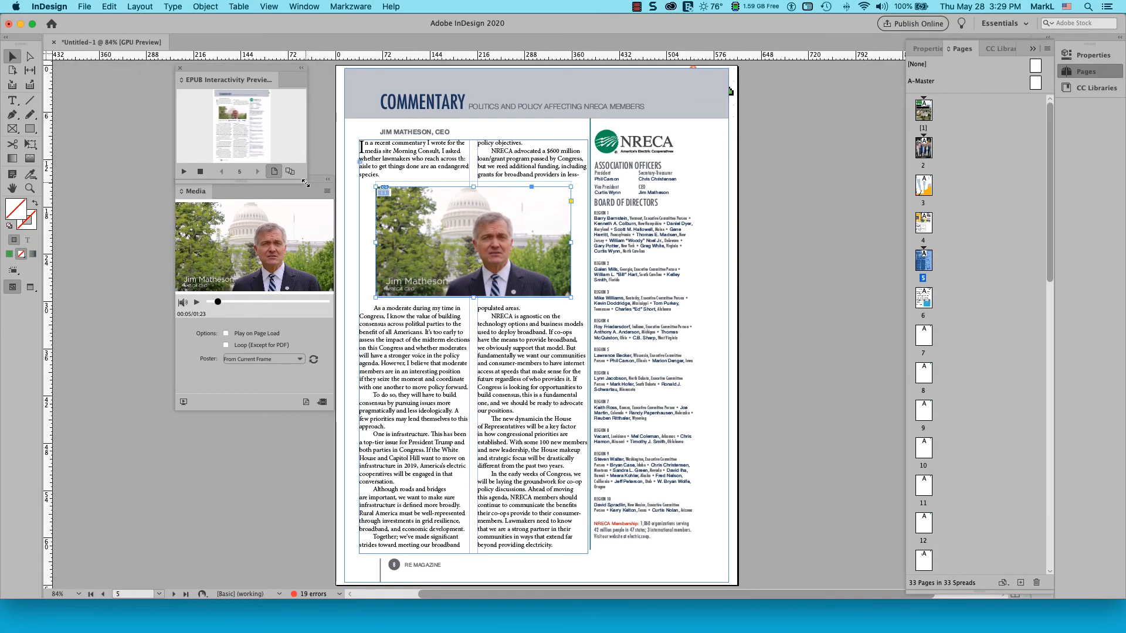
pyautogui.moveTo(305, 184); pyautogui.dragTo(901, 561)
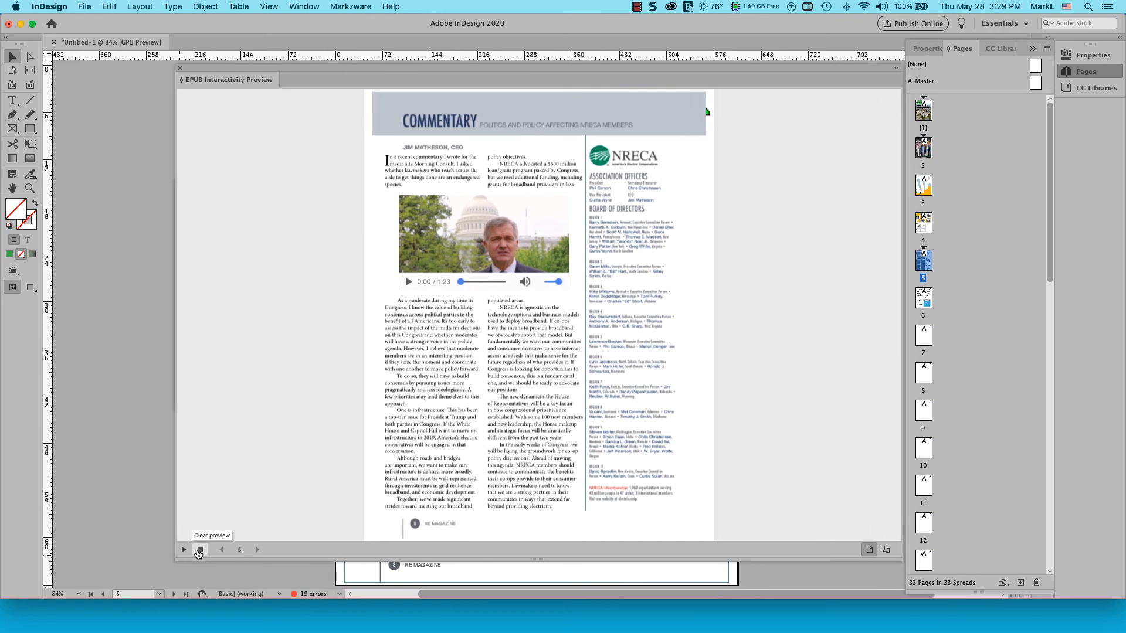
pyautogui.click(199, 549)
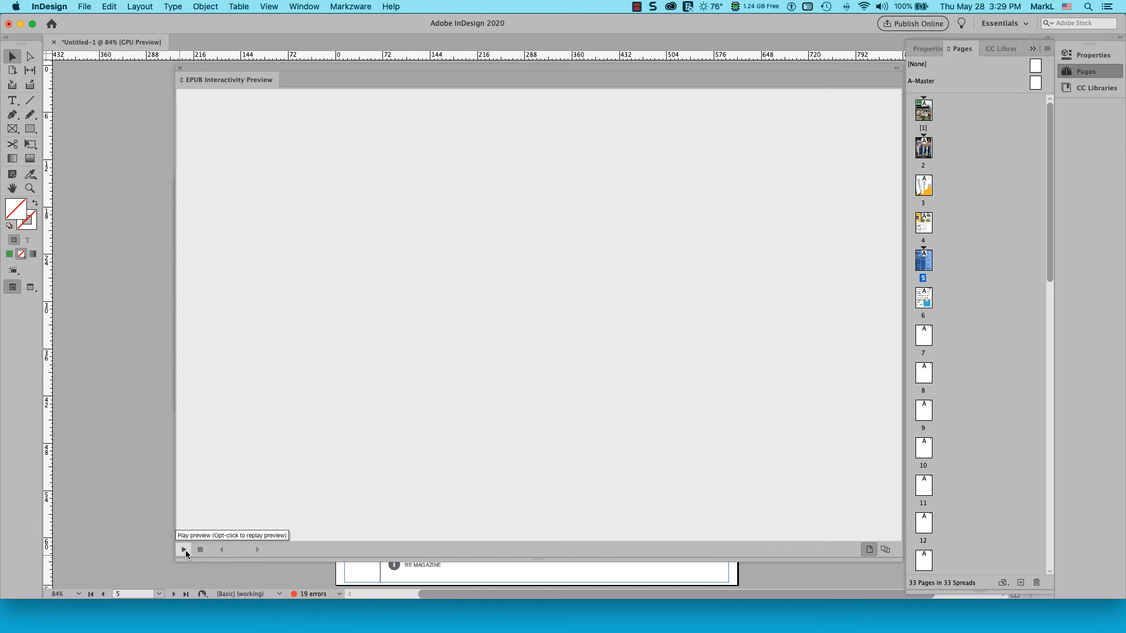
pyautogui.click(184, 549)
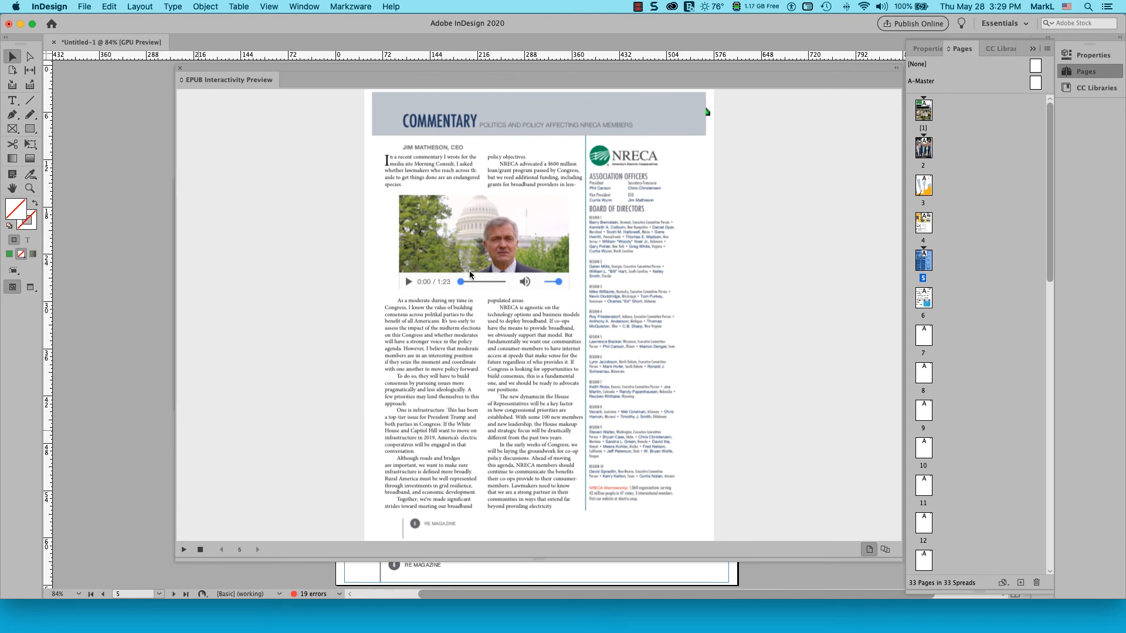
# Play the video in the EPUB preview and try its volume and scrubbing controls
pyautogui.click(407, 282)
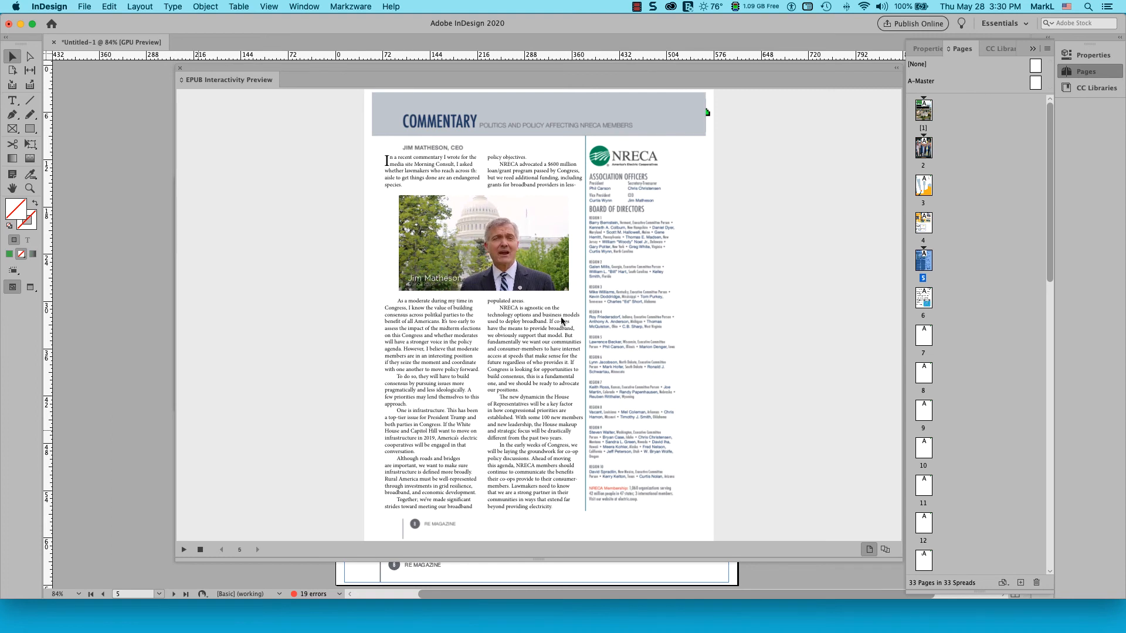
pyautogui.moveTo(561, 270)
pyautogui.moveTo(559, 283); pyautogui.dragTo(540, 283)
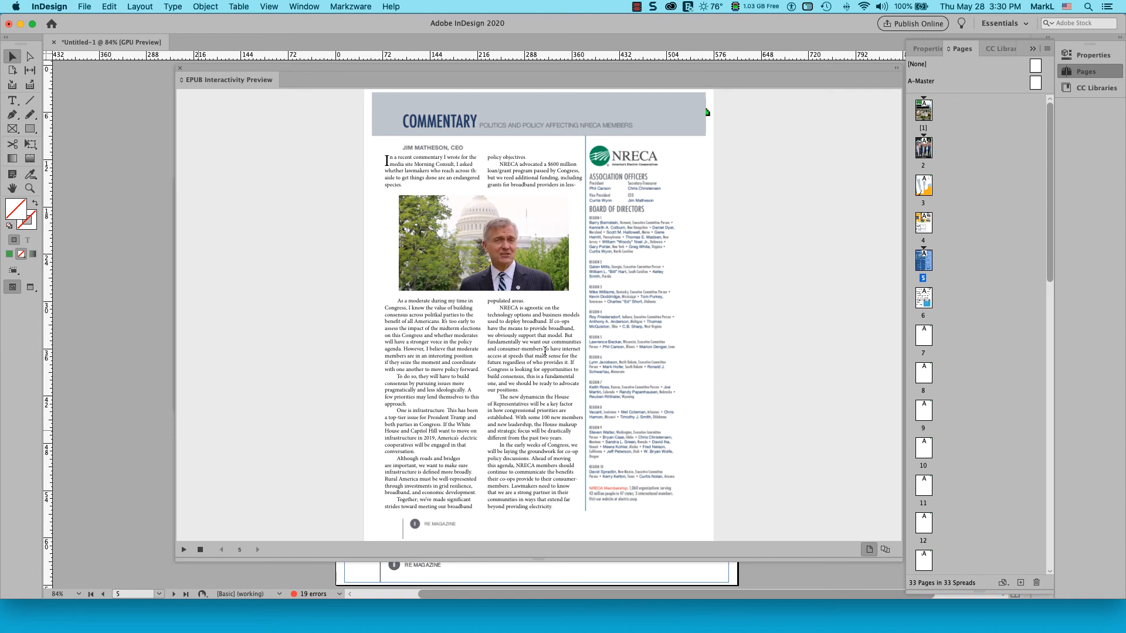
pyautogui.moveTo(532, 274)
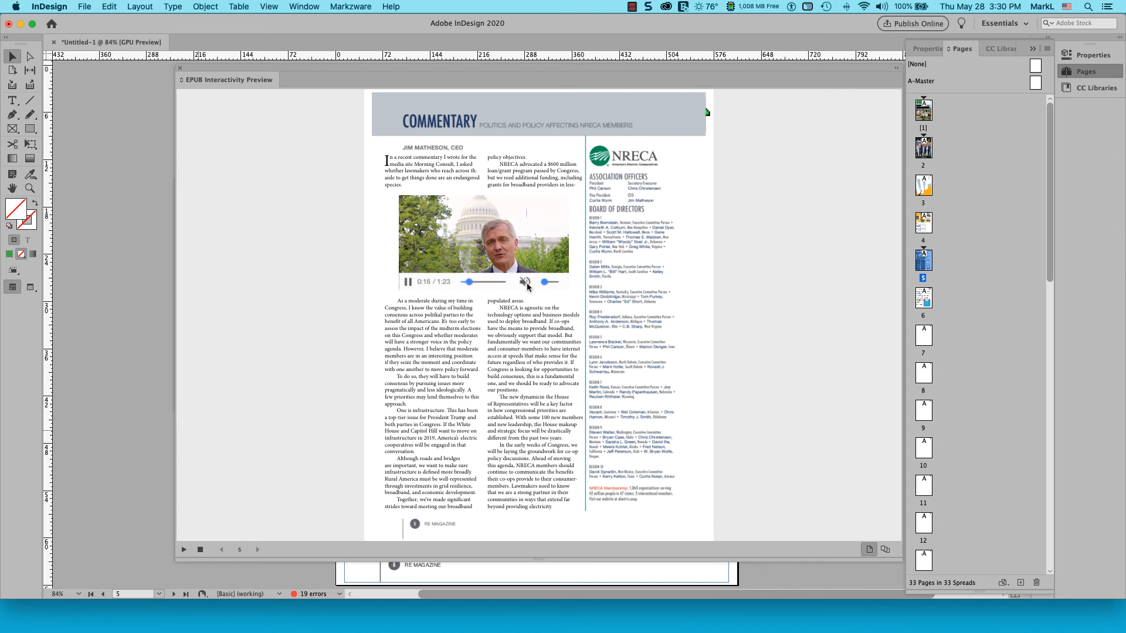
pyautogui.moveTo(470, 282); pyautogui.dragTo(489, 286)
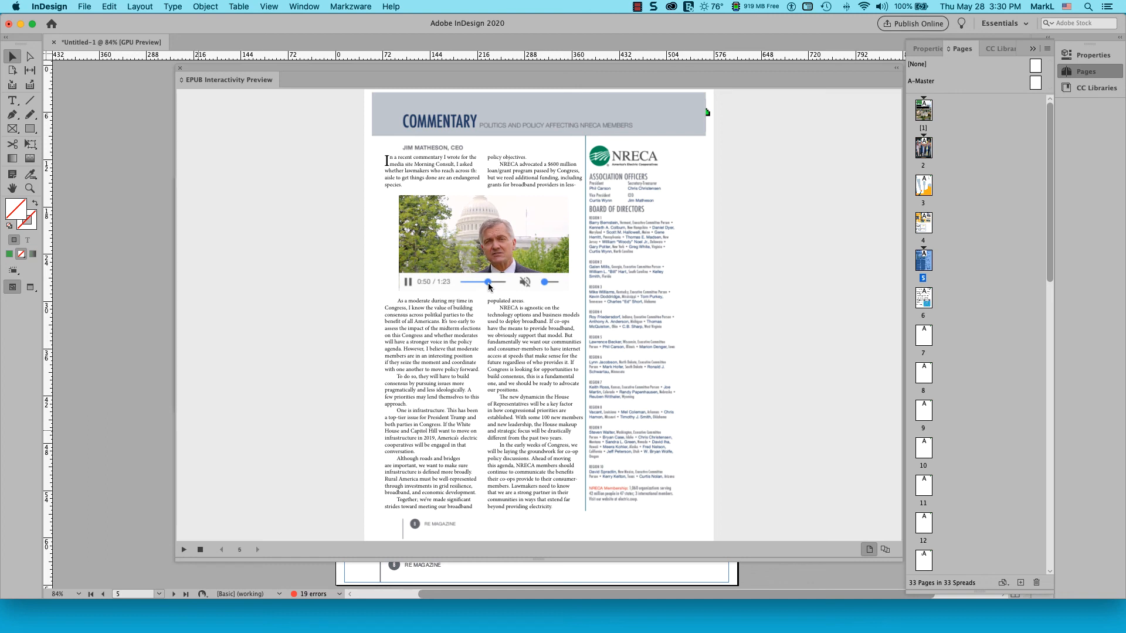
pyautogui.click(546, 282)
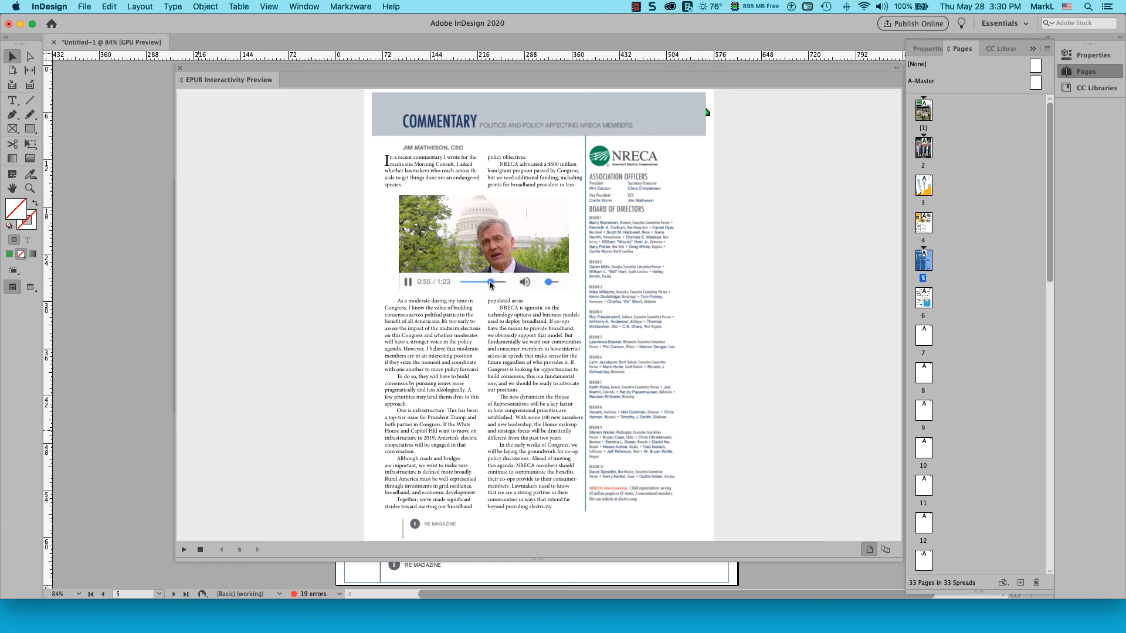
pyautogui.moveTo(489, 280); pyautogui.dragTo(455, 279)
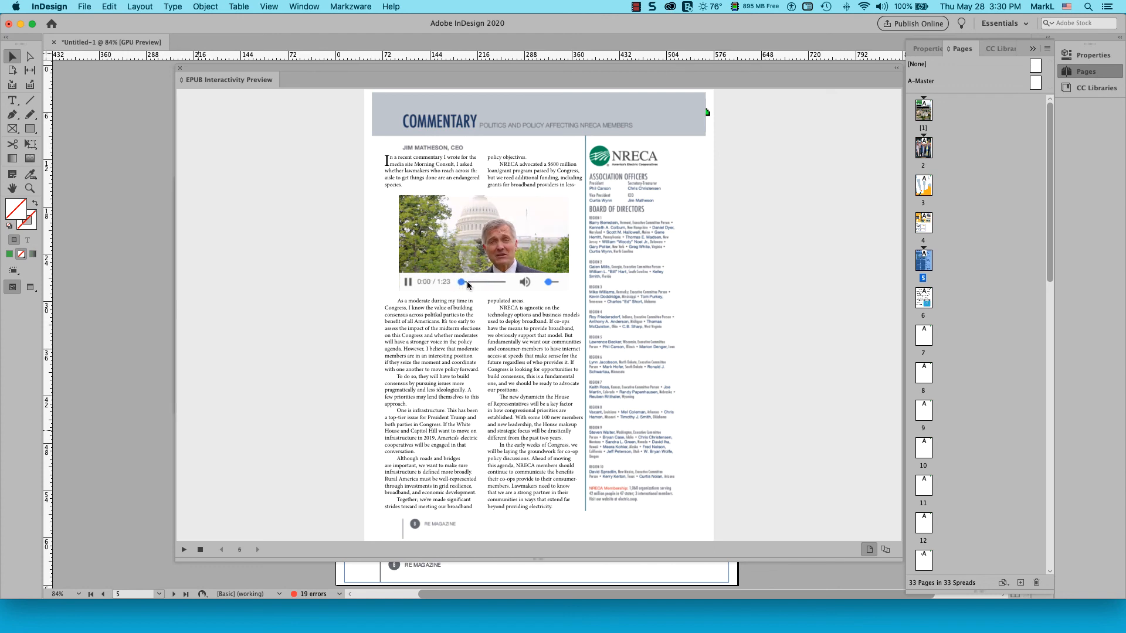